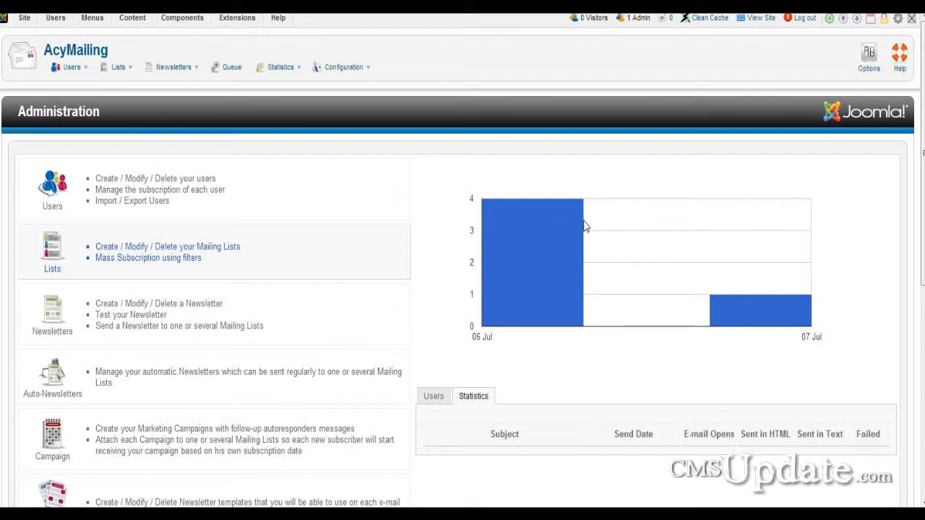
Step: Review the dashboard's user chart, the recent users list and the newsletter statistics
mouse_move(585, 226)
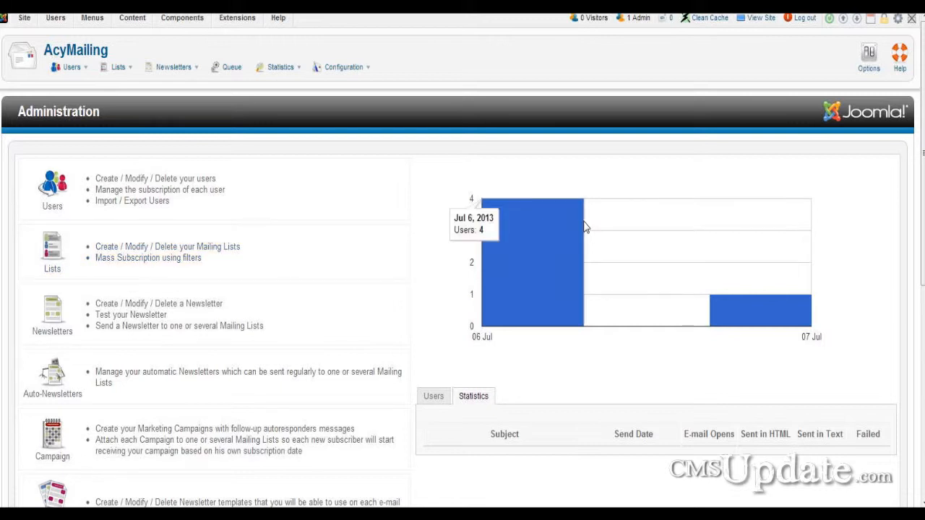
left_click(435, 397)
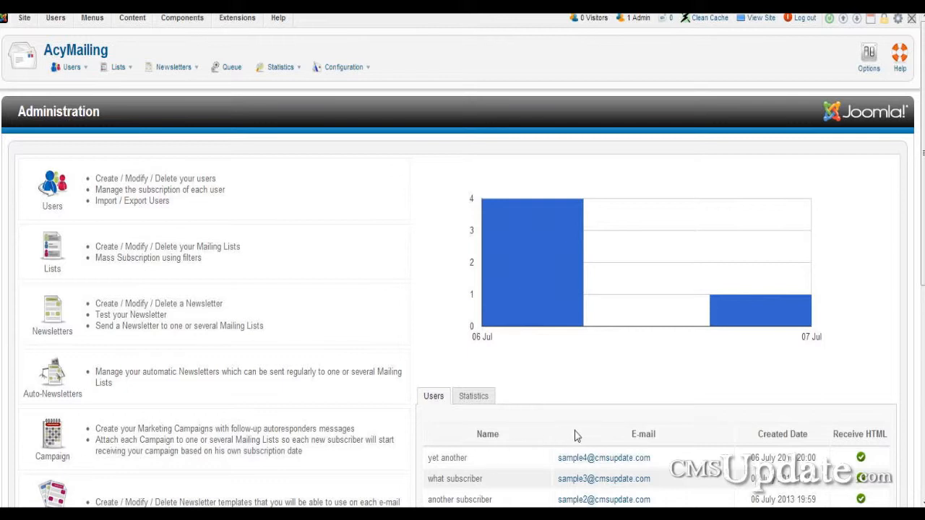
left_click(479, 401)
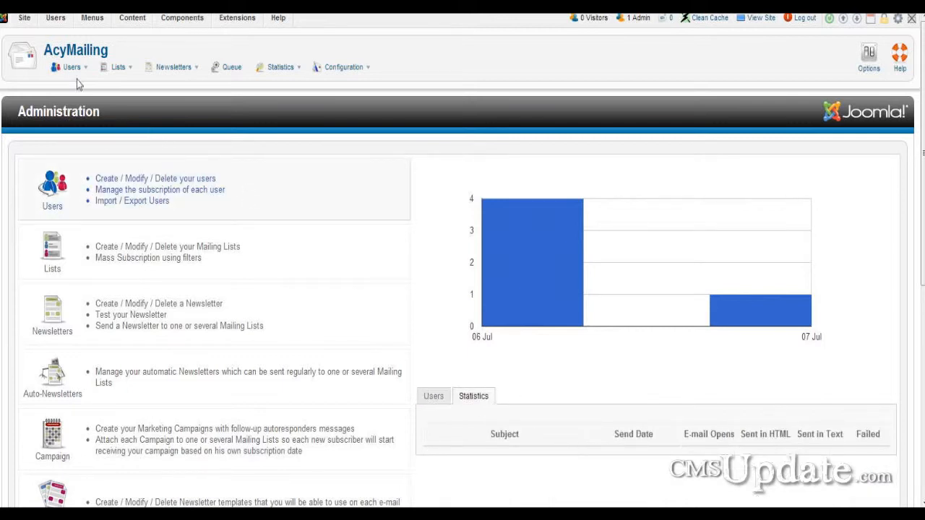
Step: Examine the AcyMailing users with their list subscriptions and open the user import page
mouse_move(74, 70)
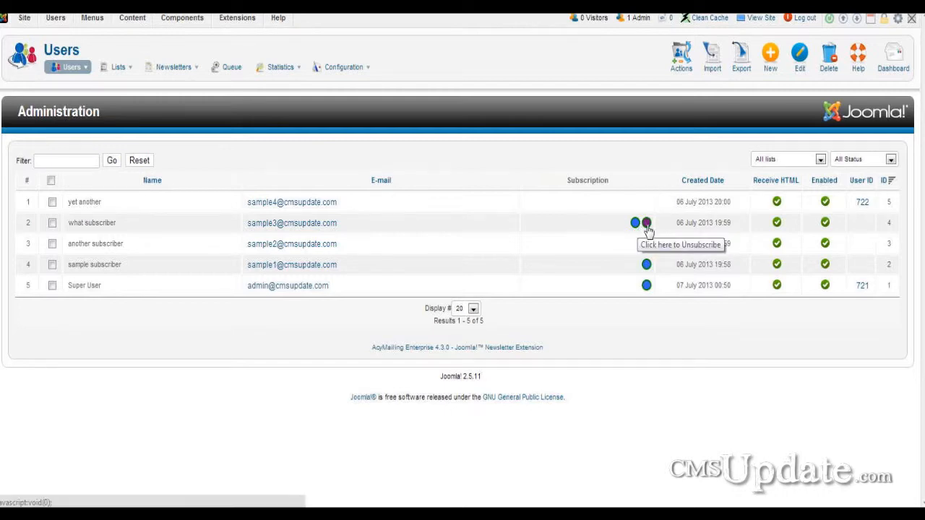
mouse_move(648, 228)
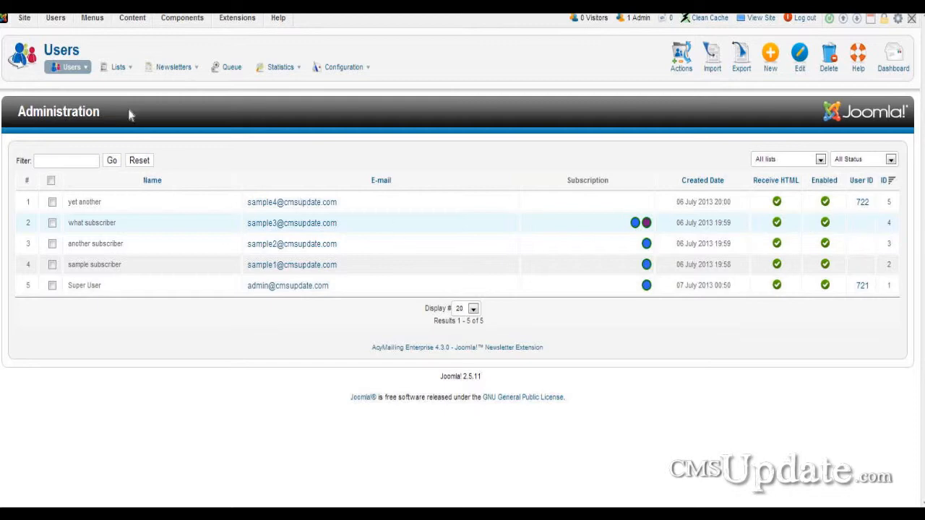
left_click(74, 67)
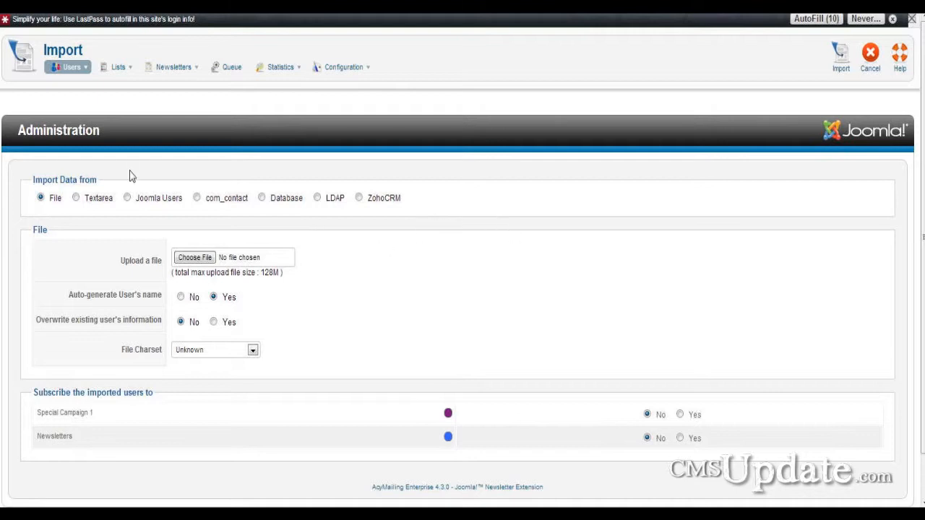
mouse_move(80, 81)
Step: Open the overview of mailing lists and look at the Newsletters list
mouse_move(118, 73)
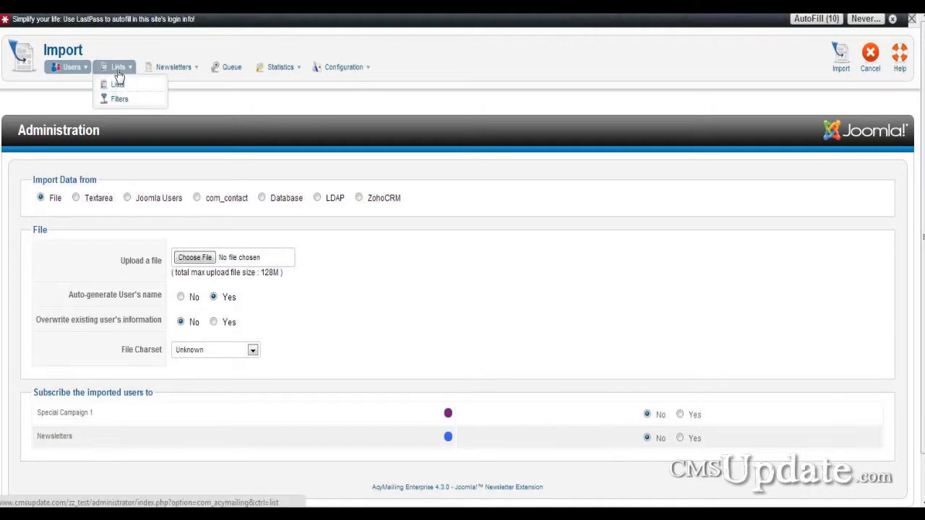
left_click(117, 83)
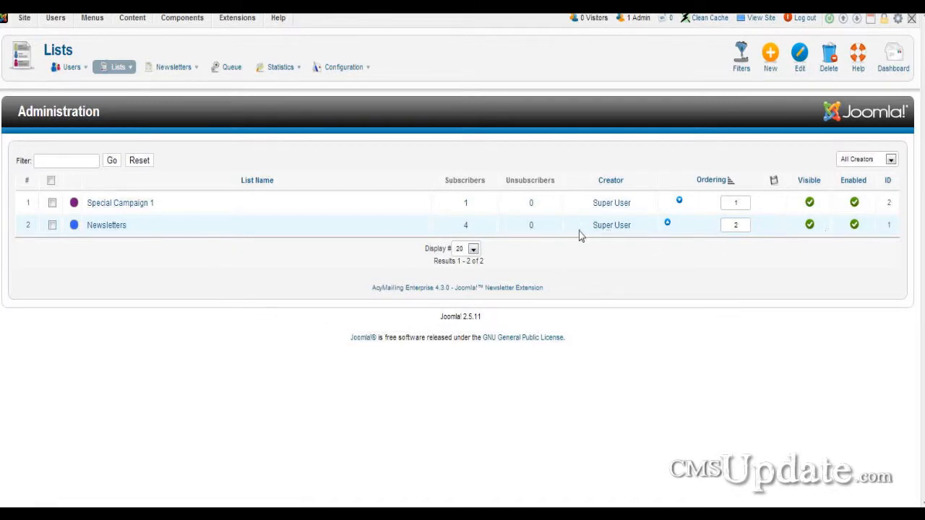
left_click(98, 225)
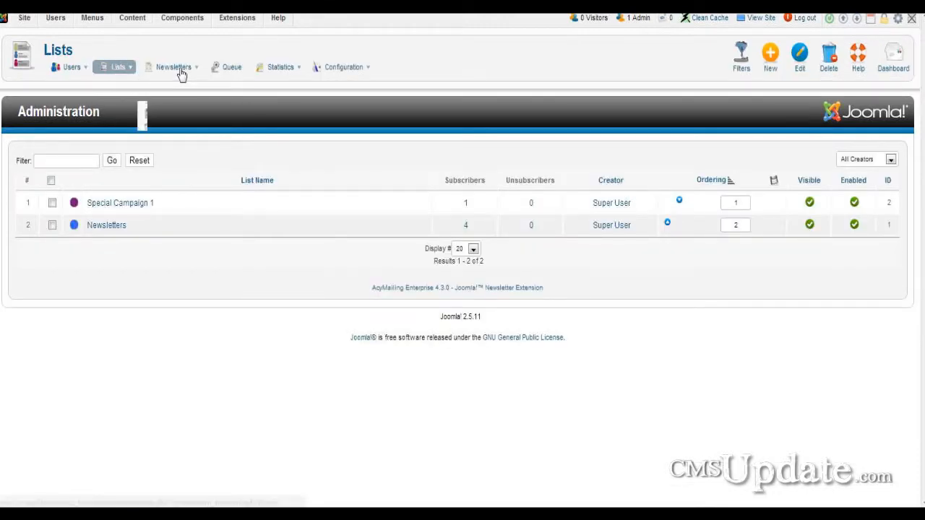
Step: Open the Notification template from the newsletter templates and examine its settings, individual styling and HTML version
mouse_move(179, 72)
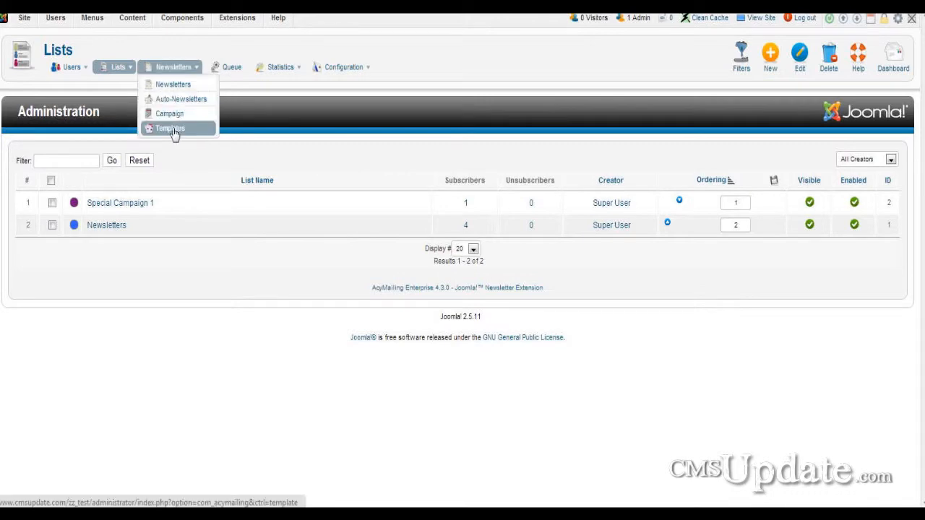
left_click(172, 129)
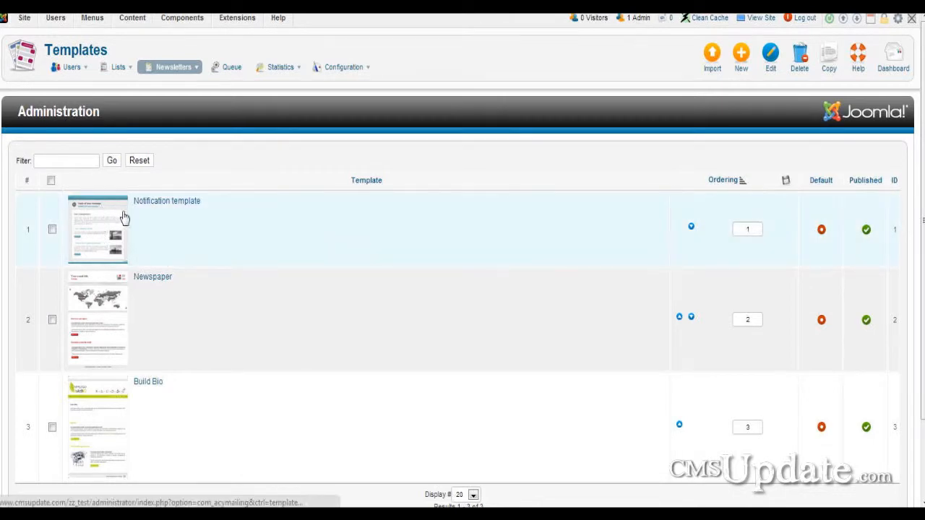
left_click(242, 206)
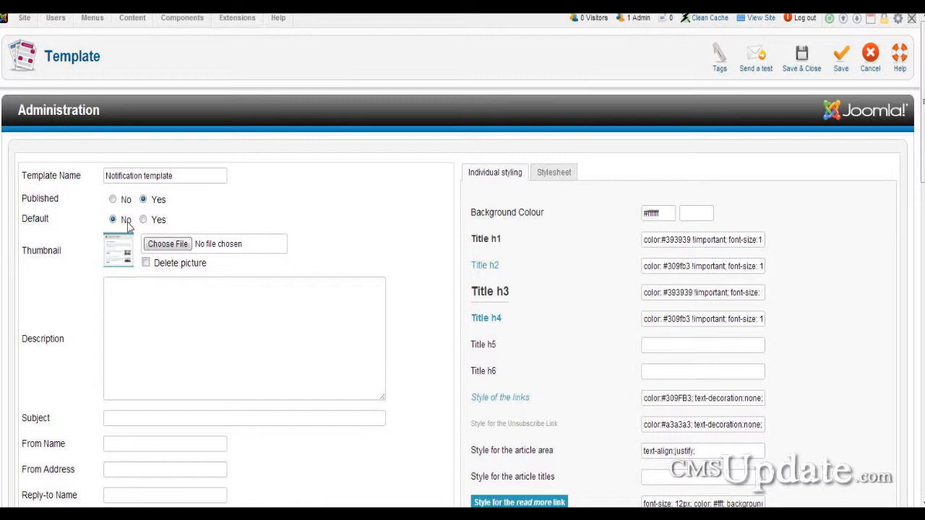
scroll(306, 194, "down", 2)
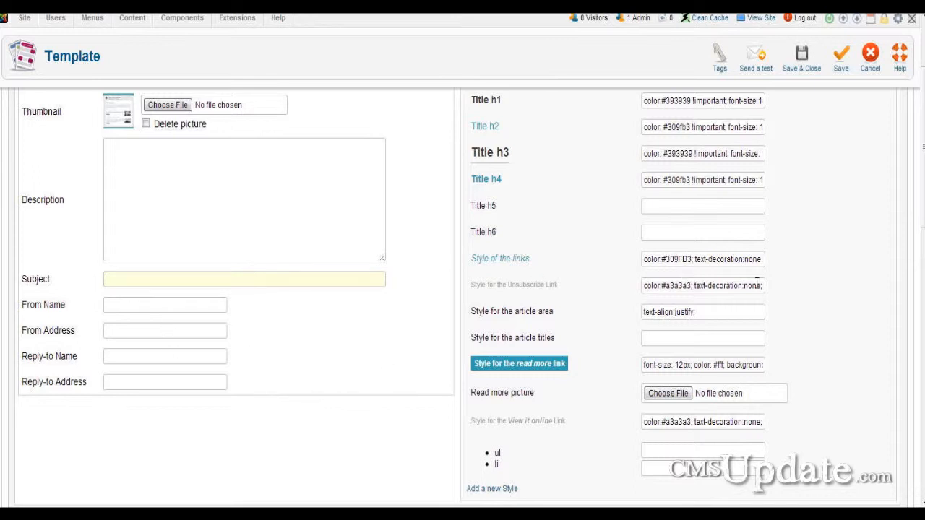
scroll(757, 282, "down", 5)
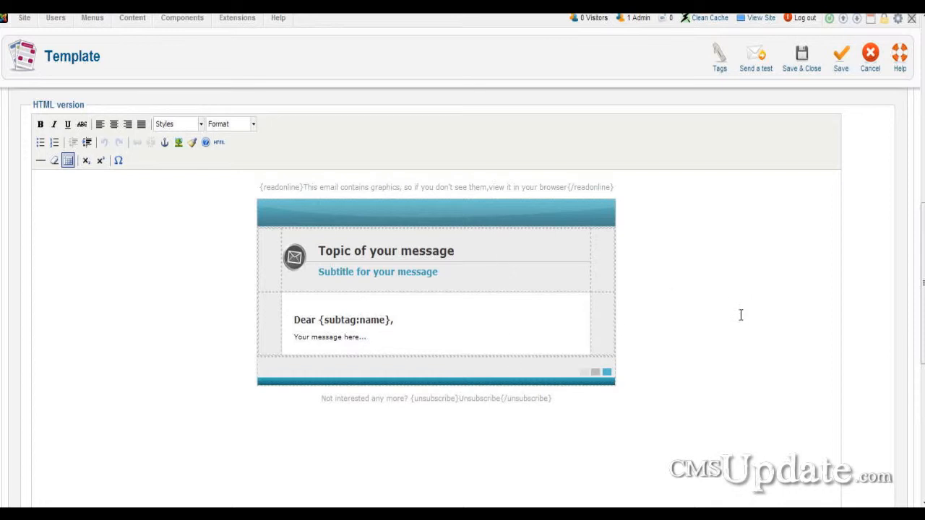
scroll(769, 365, "up", 8)
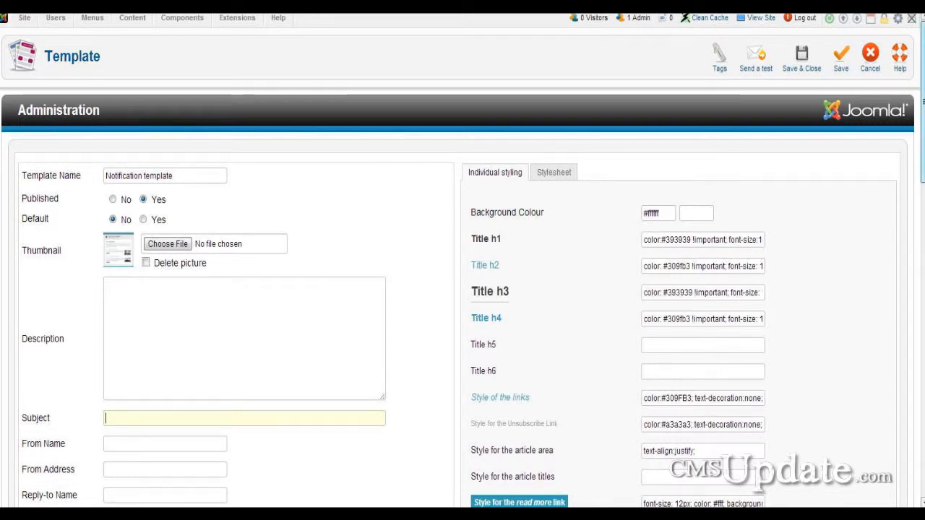
Step: Inspect the Notification template's stylesheet and close the template without saving
left_click(558, 180)
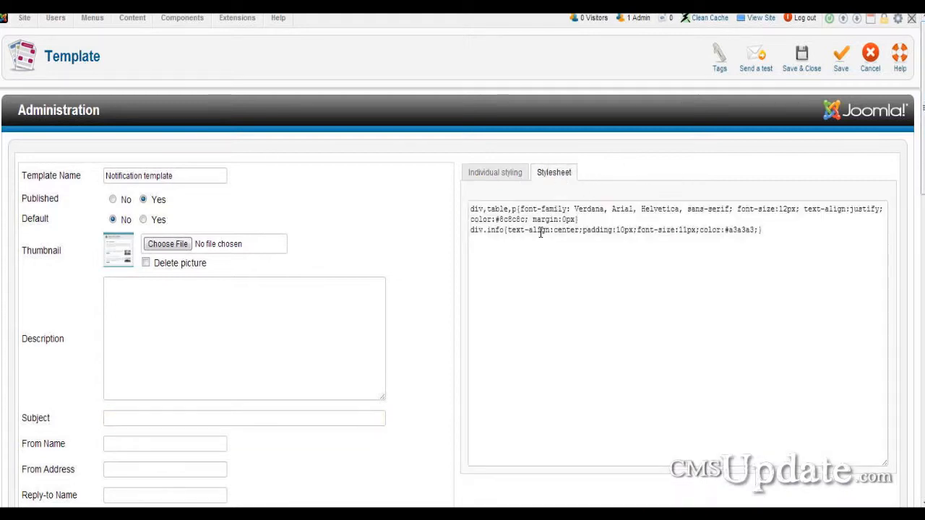
left_click(531, 219)
type(";")
left_click(871, 69)
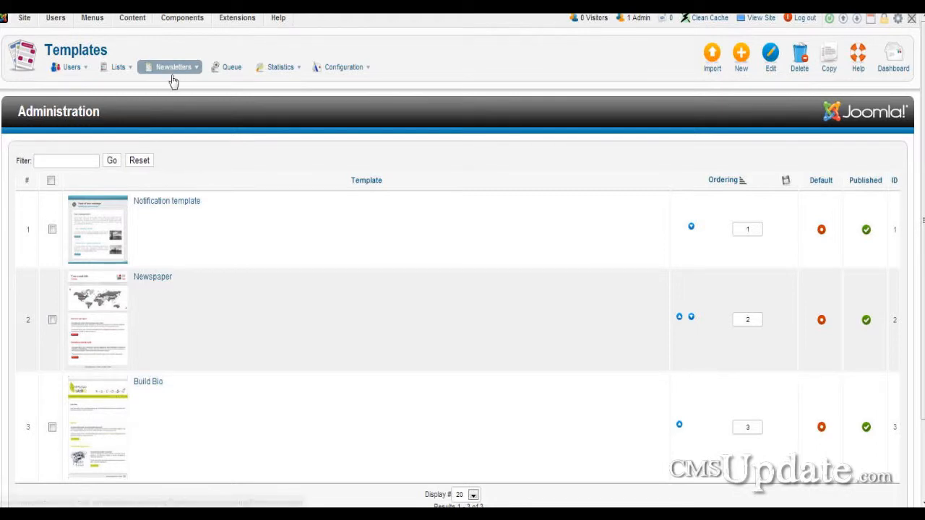
Step: Create a new newsletter, apply the Notification template to it and set Published to Yes
left_click(280, 72)
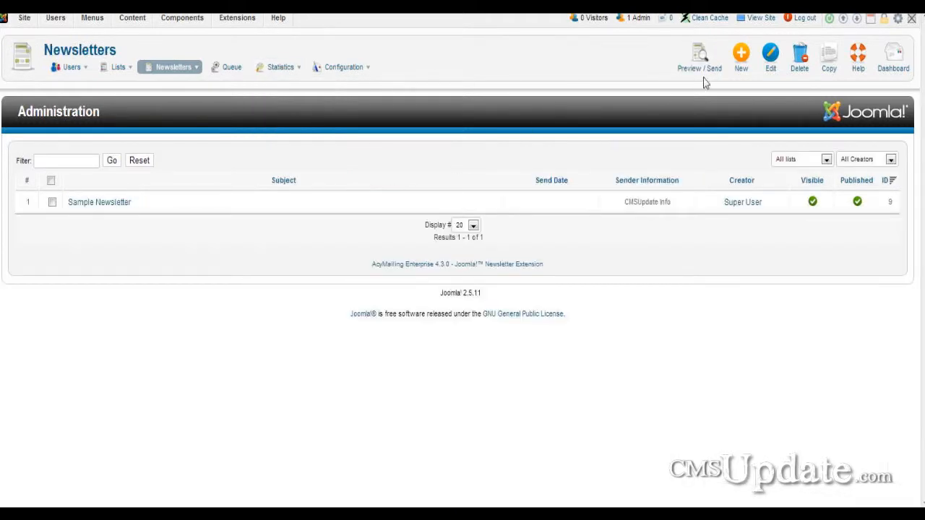
left_click(741, 57)
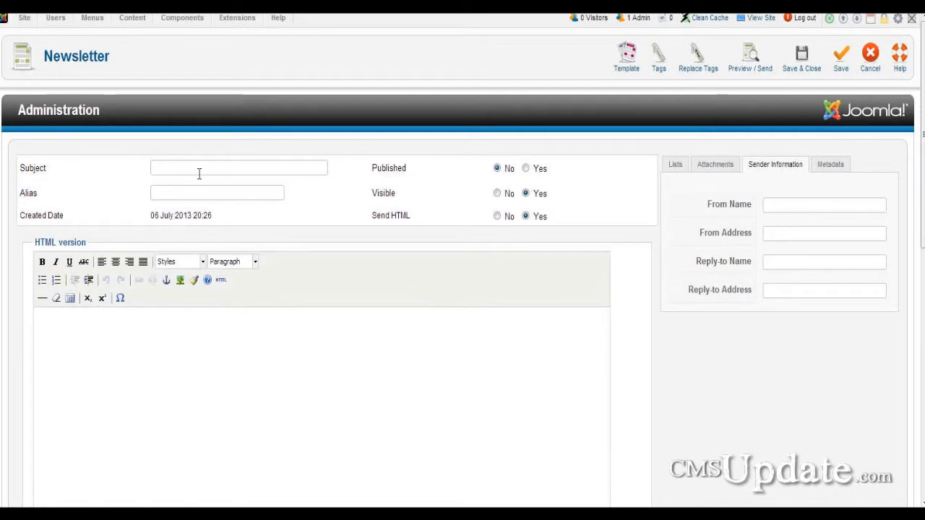
left_click(627, 56)
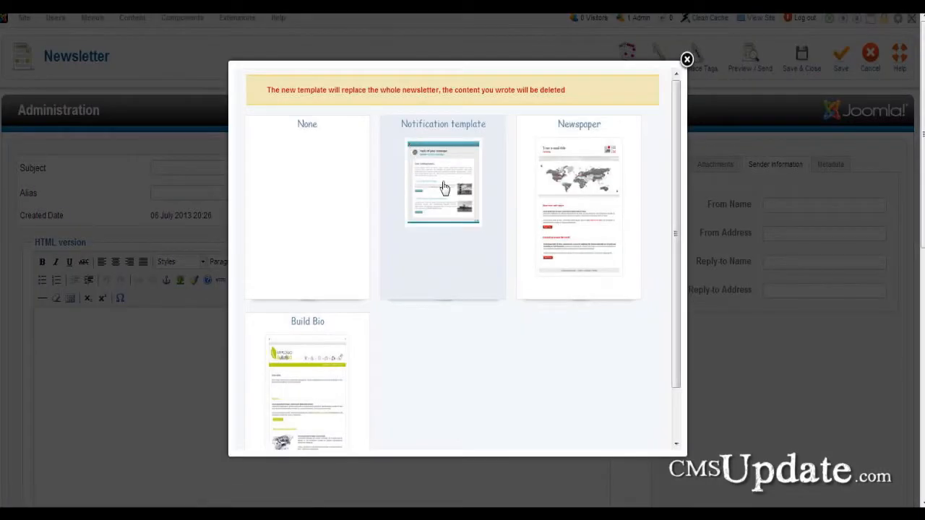
left_click(444, 188)
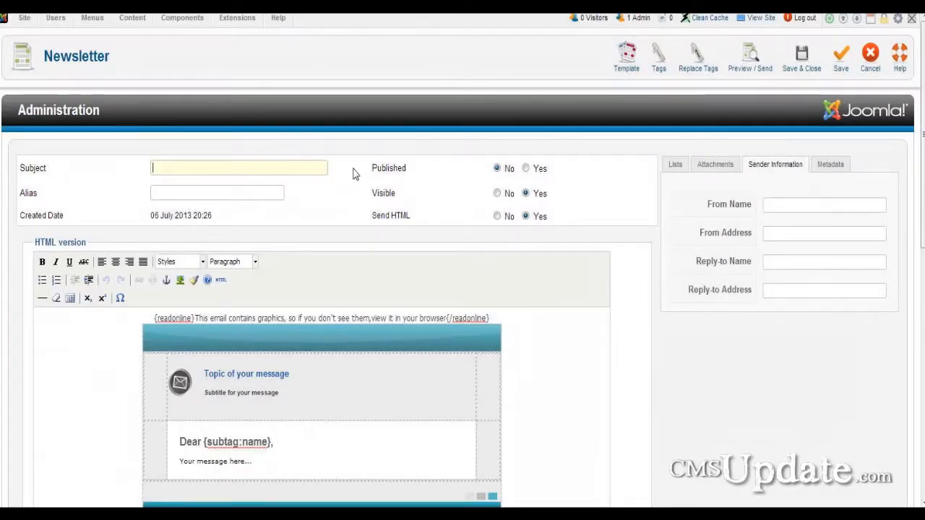
left_click(526, 168)
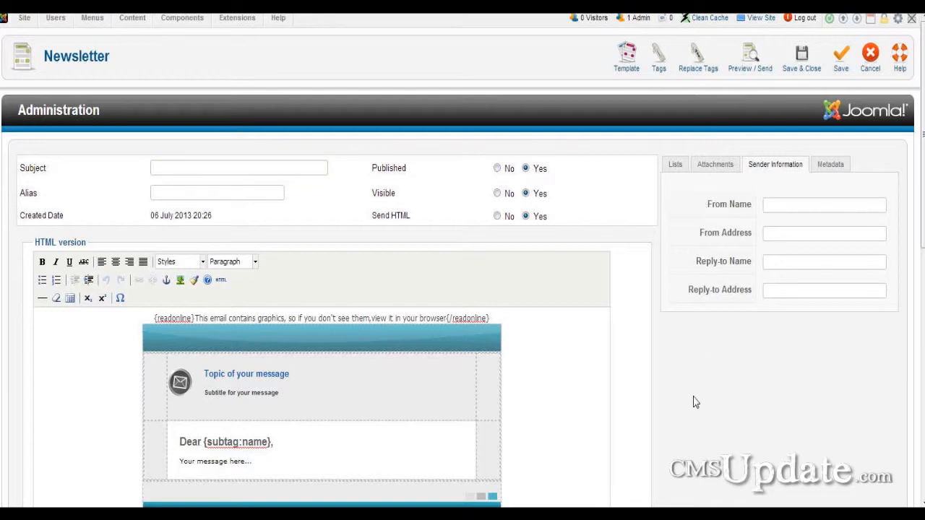
Step: Look over the newsletter's HTML content, recipient lists, attachments and sender information
scroll(693, 403, "down", 2)
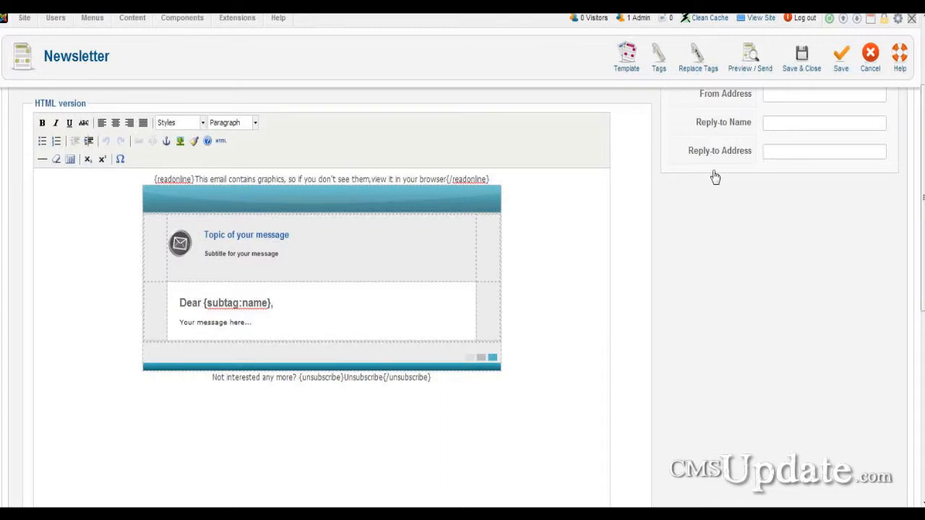
scroll(685, 170, "up", 3)
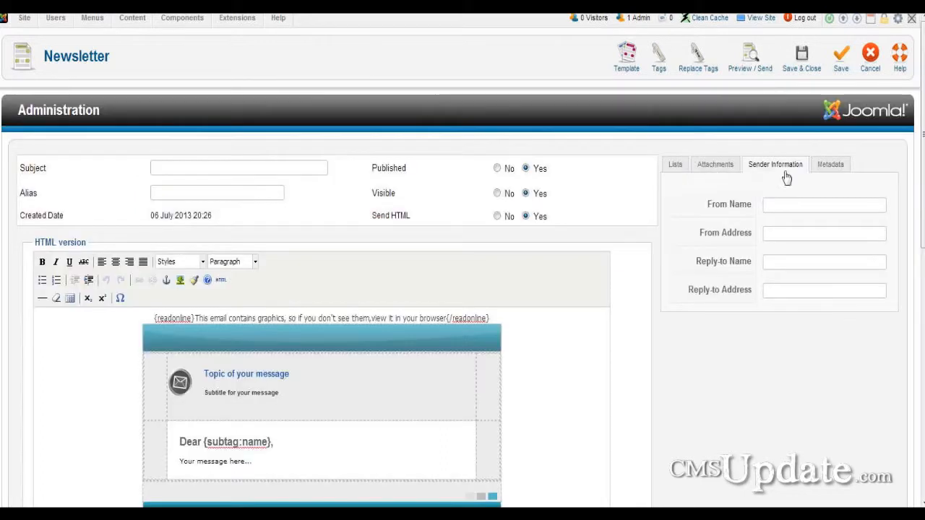
left_click(679, 164)
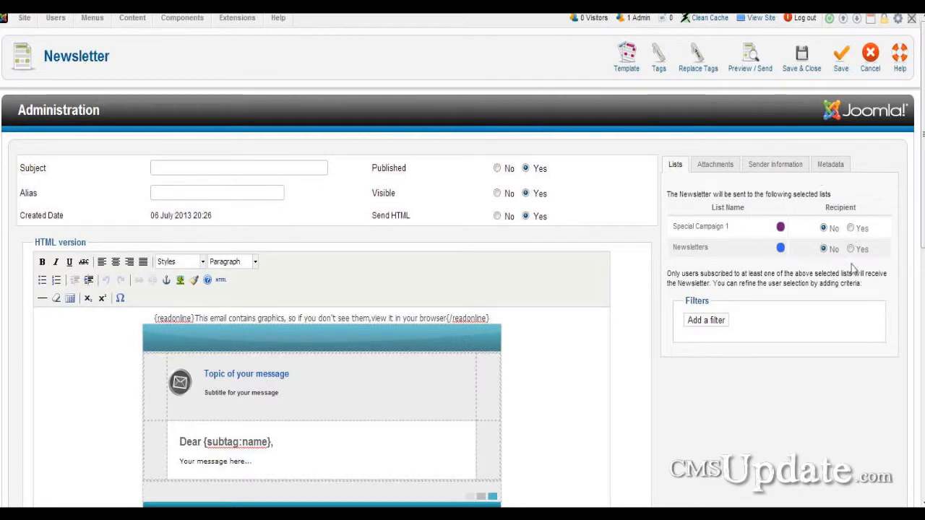
left_click(715, 165)
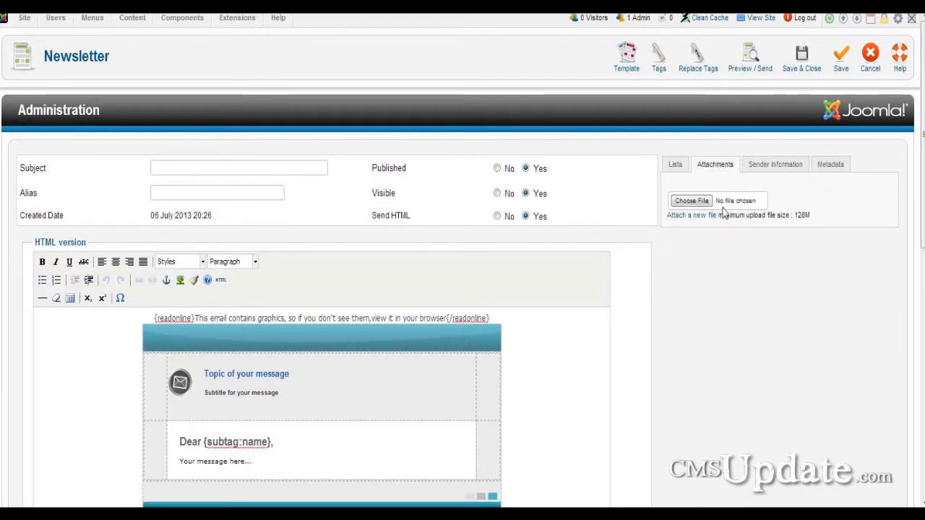
left_click(772, 168)
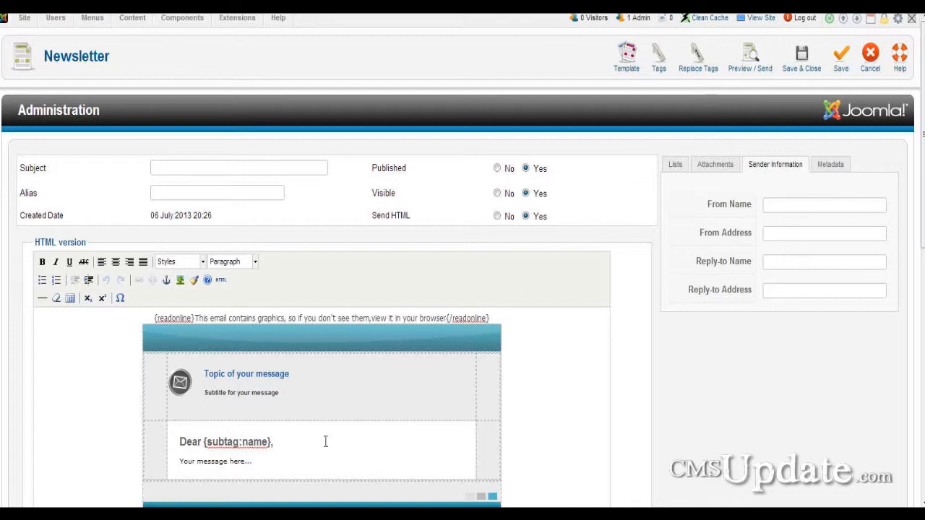
Step: Insert the subscriber email tag {subtag:email} directly after "Your message here..." in the newsletter's HTML version
left_click(361, 432)
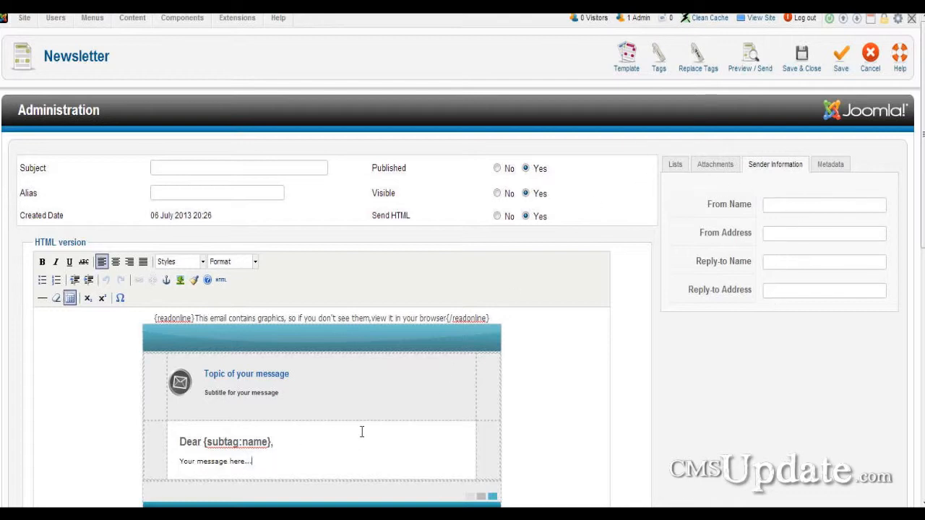
left_click(658, 59)
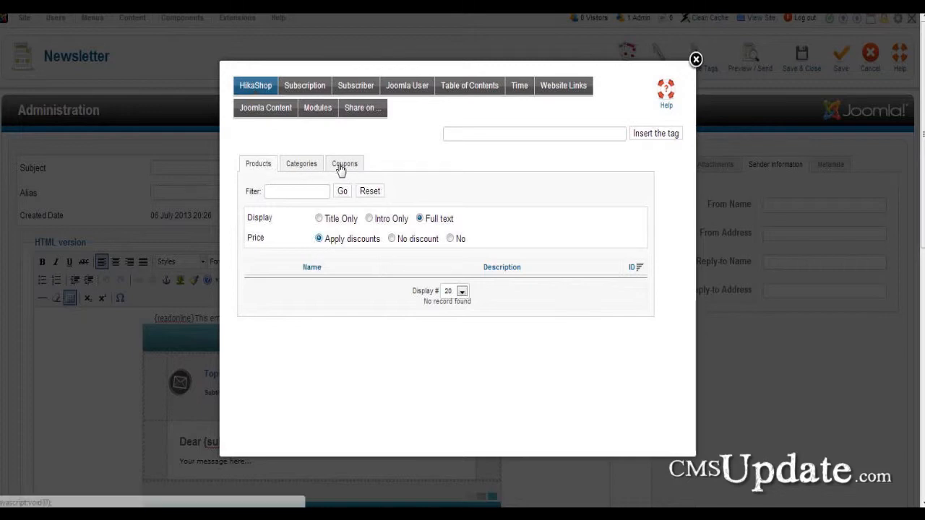
left_click(305, 166)
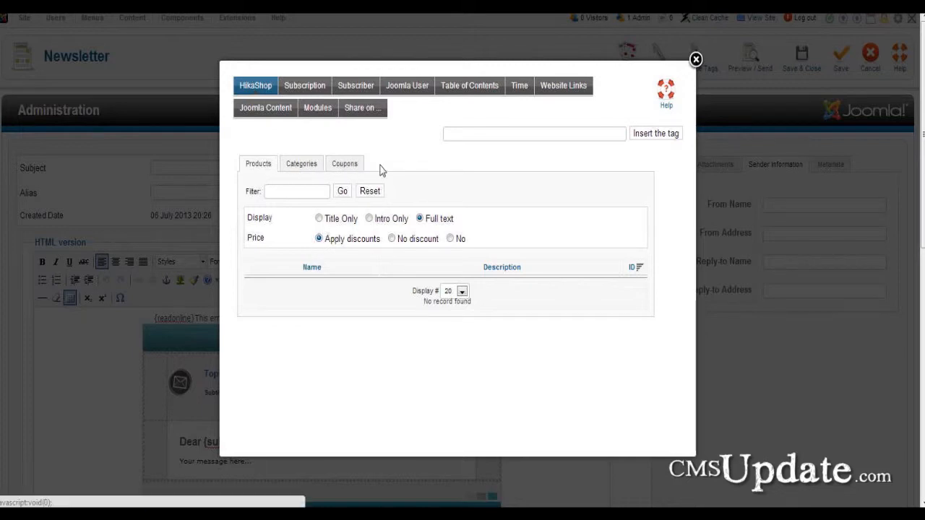
left_click(345, 166)
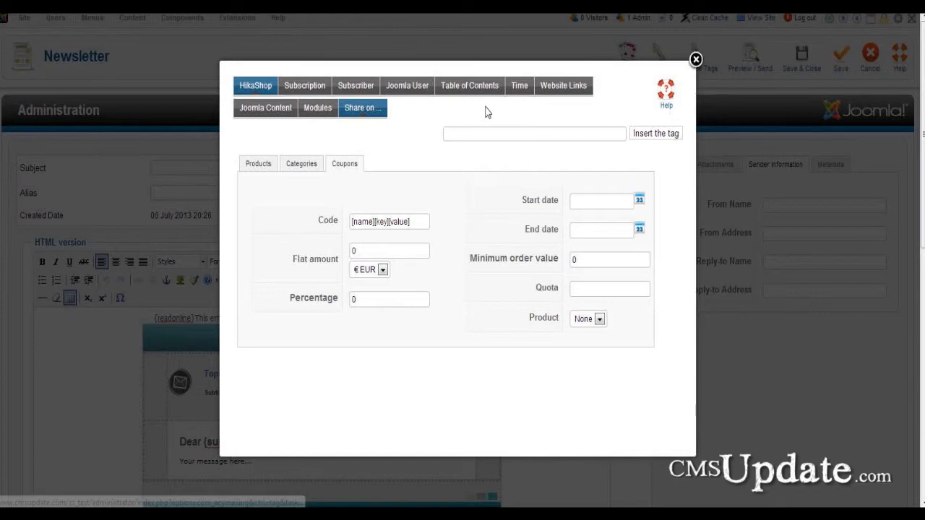
left_click(405, 94)
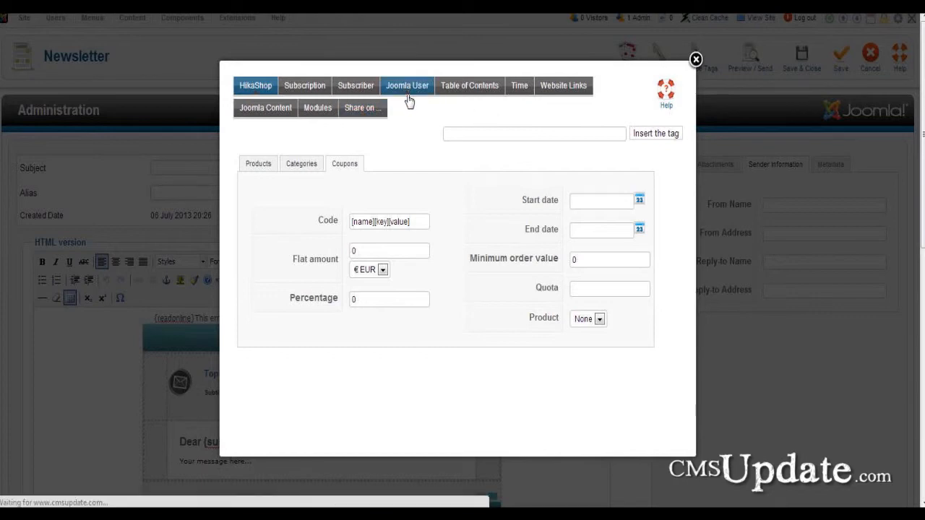
left_click(359, 93)
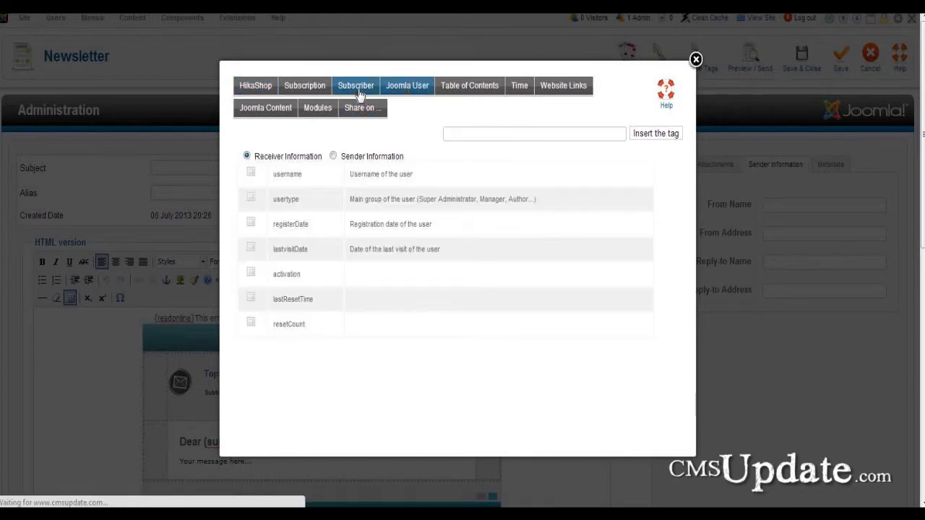
left_click(406, 88)
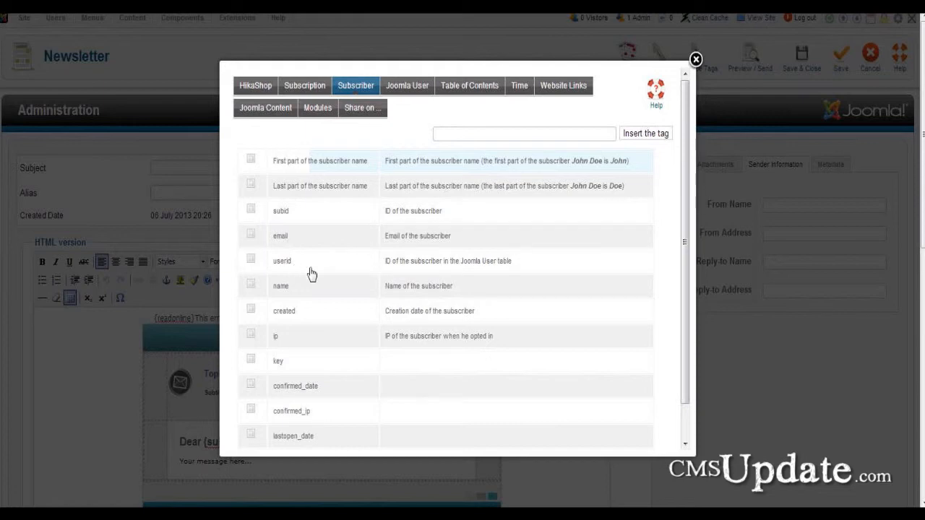
left_click(250, 237)
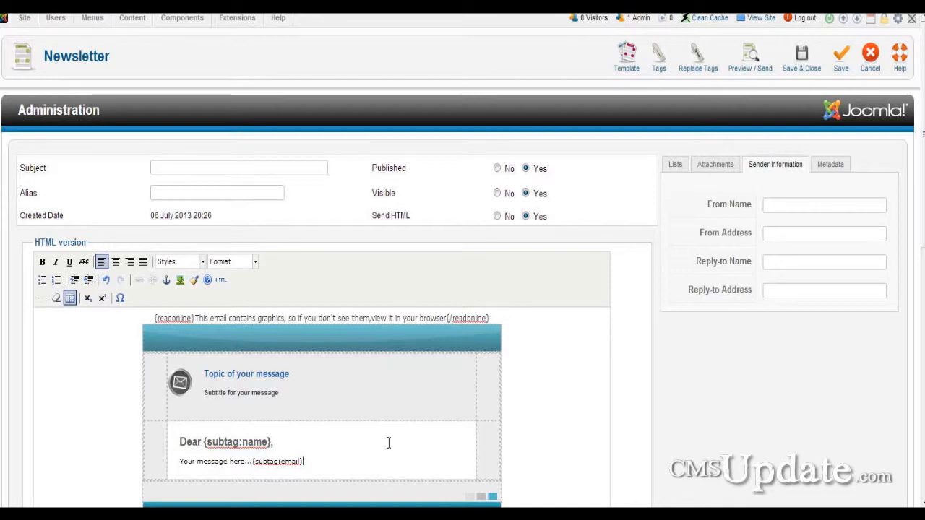
Step: Set the newsletter's subject to "Test email" and open its preview and sending page
left_click(755, 69)
left_click(532, 249)
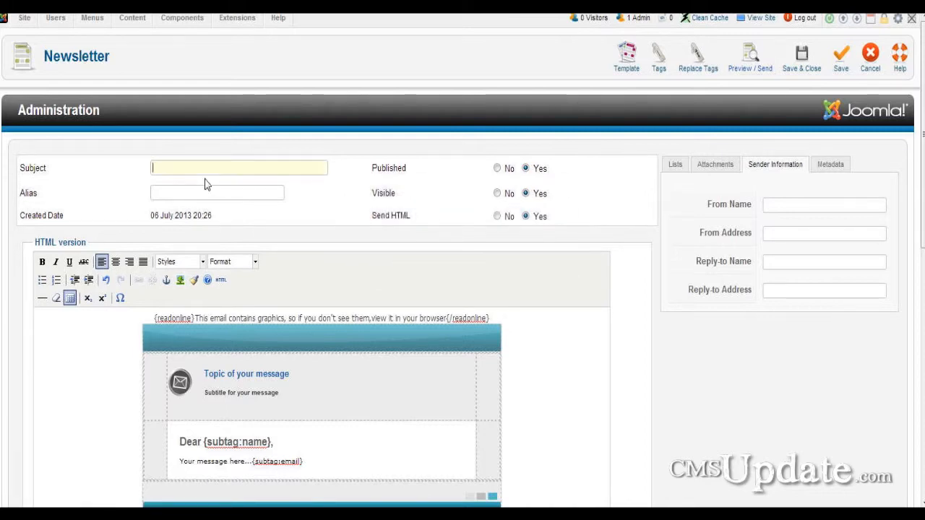
type("Test email")
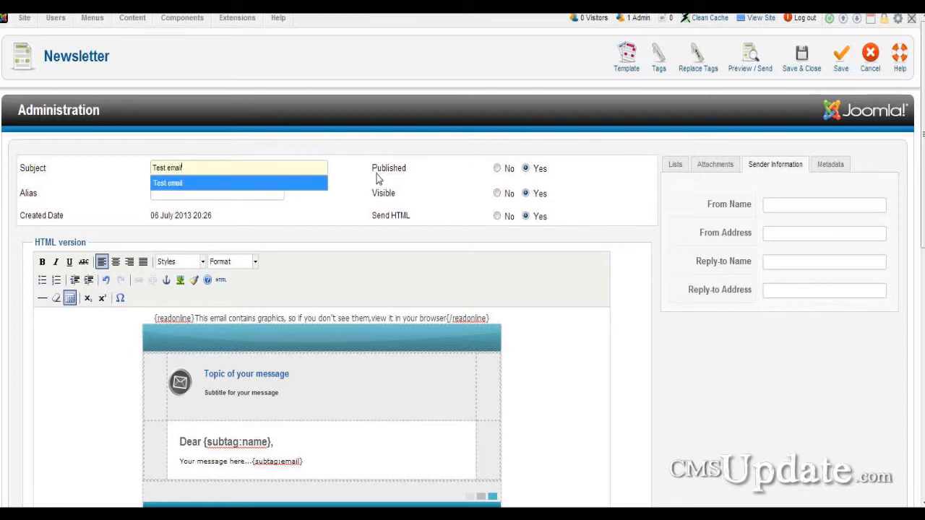
left_click(744, 78)
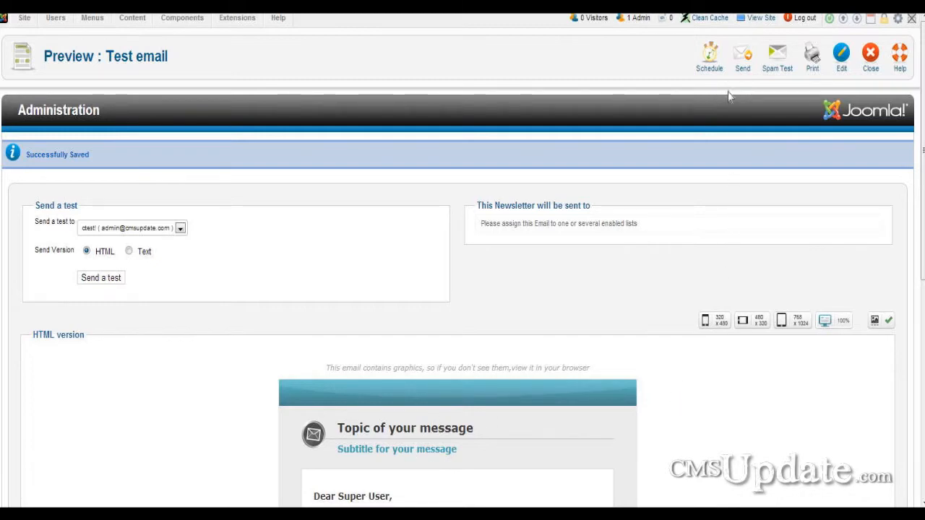
Step: Run a spam test on the Test email newsletter, examine the authentication details in the report and close it
left_click(777, 58)
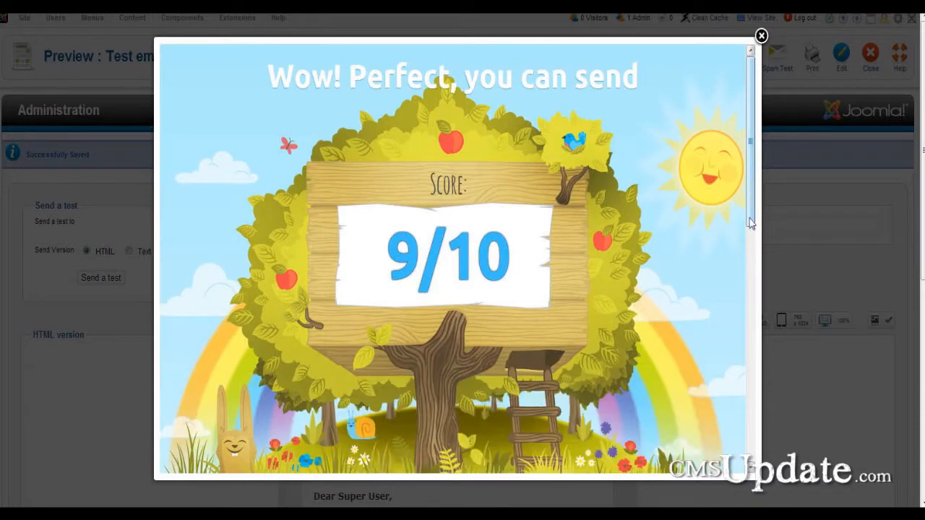
scroll(744, 347, "down", 5)
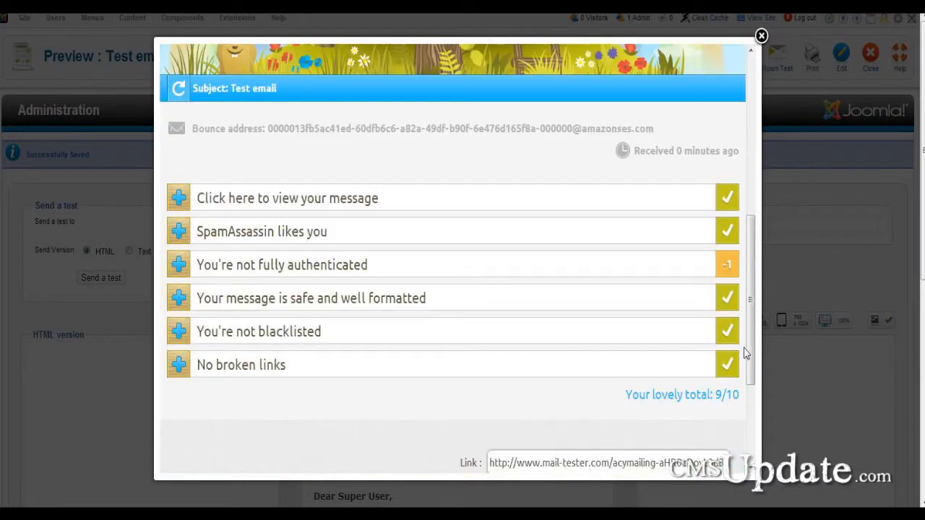
left_click(272, 264)
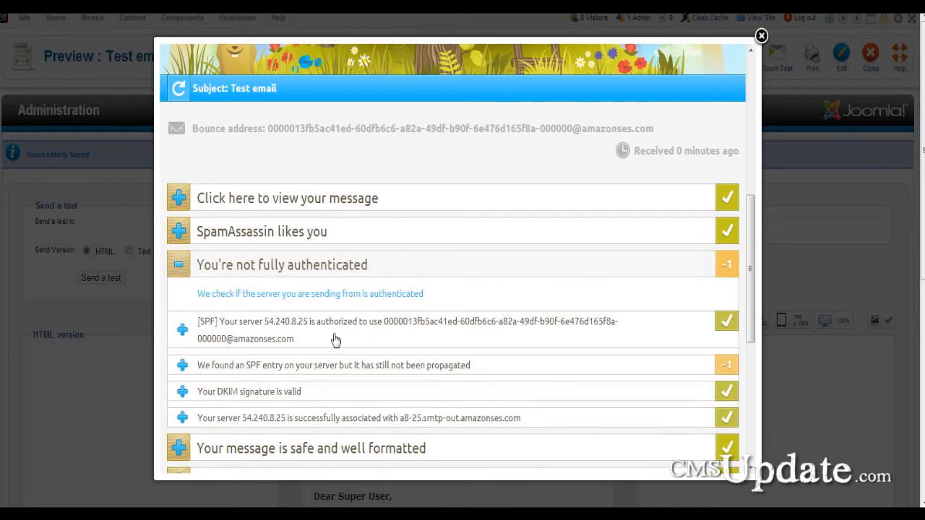
left_click(180, 274)
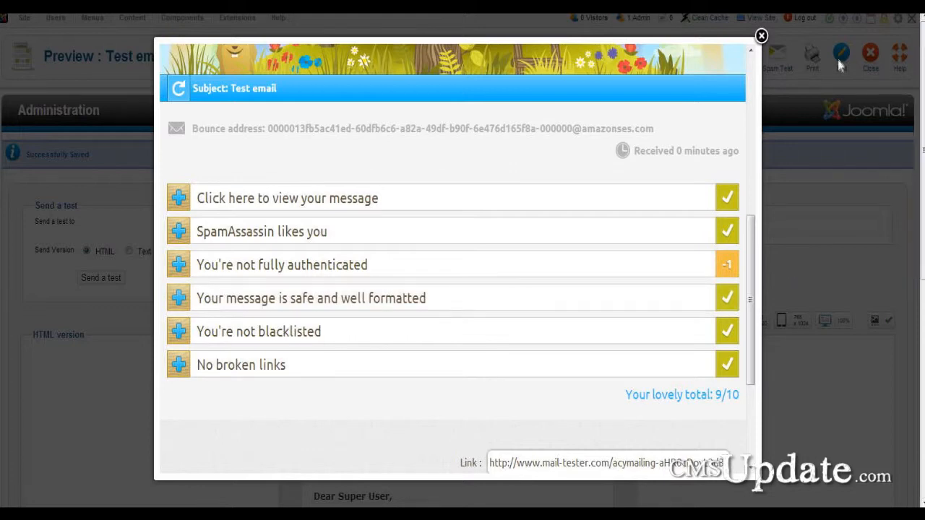
left_click(761, 35)
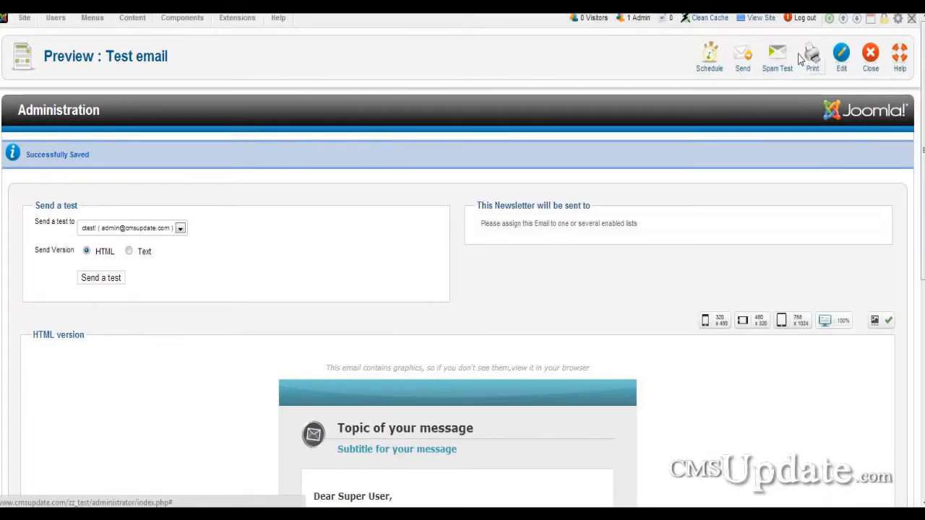
Step: Try to schedule the Test email newsletter, and edit it to make the Newsletters list a recipient
left_click(710, 69)
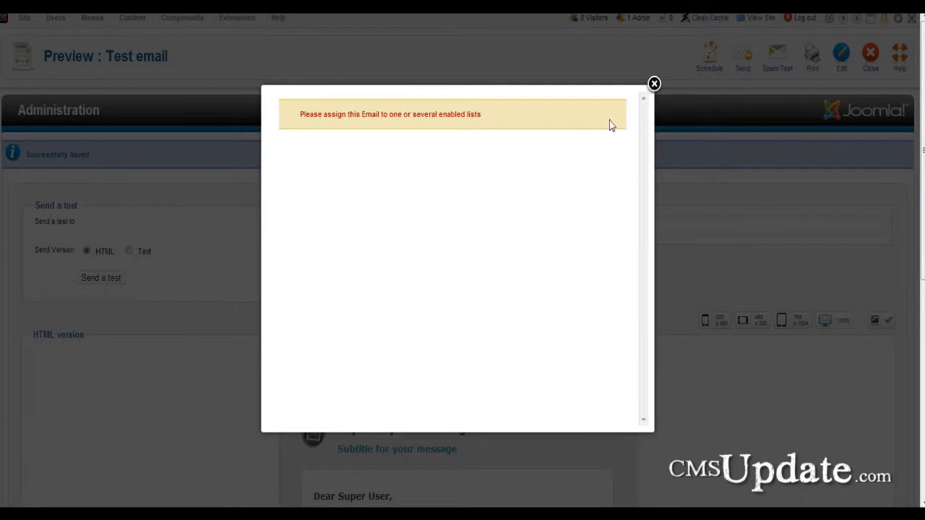
left_click(655, 142)
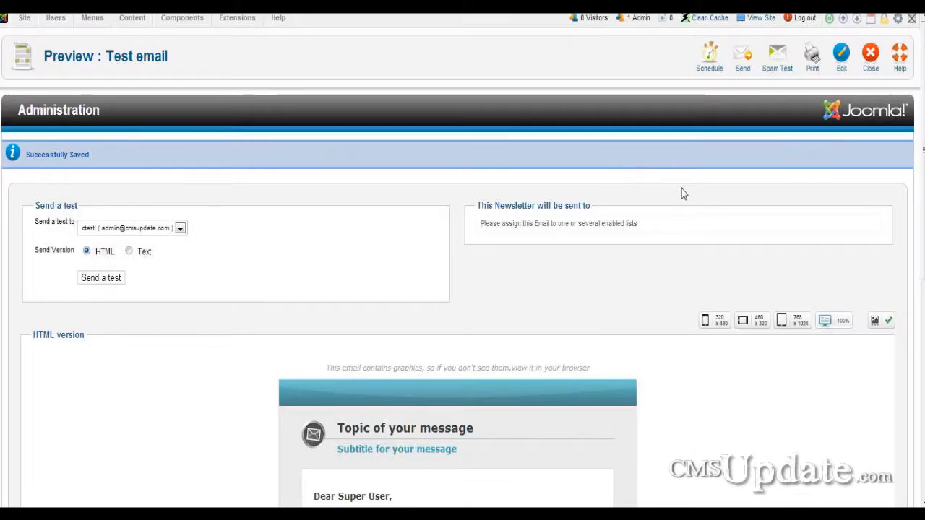
left_click(842, 64)
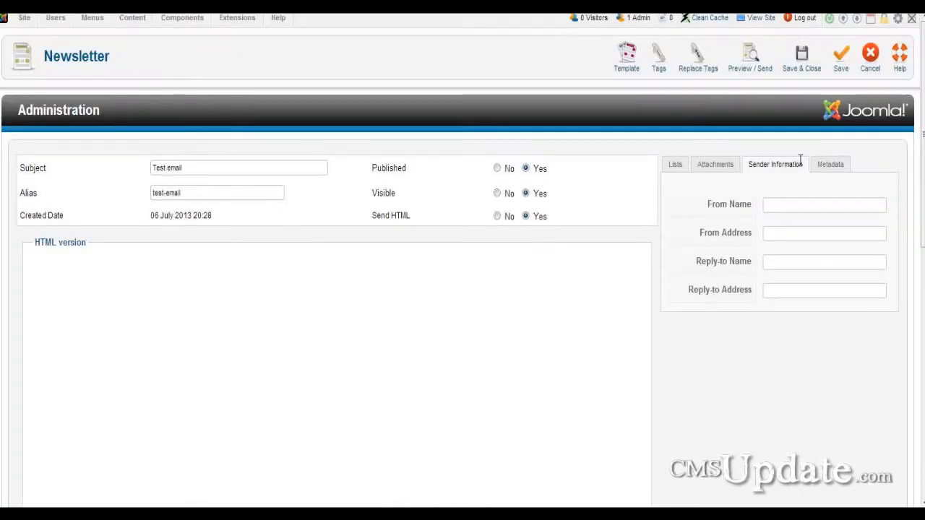
left_click(676, 168)
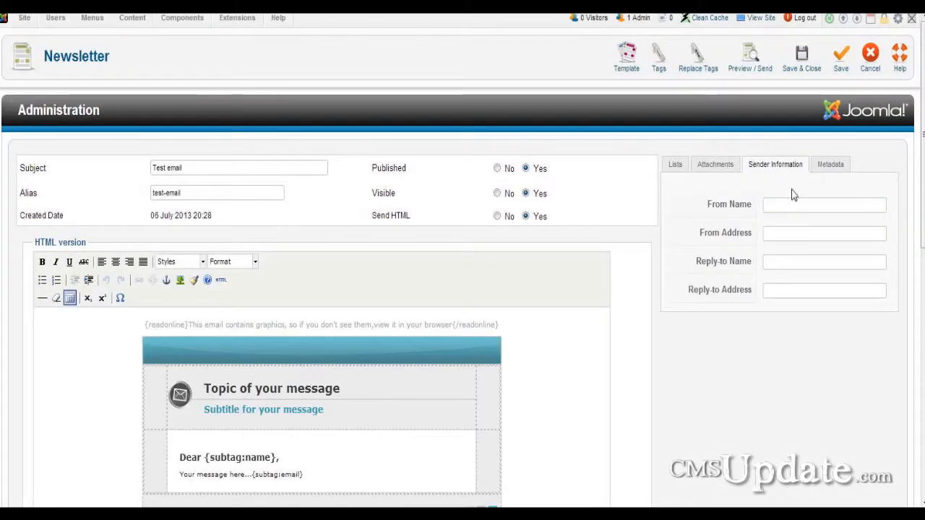
left_click(850, 249)
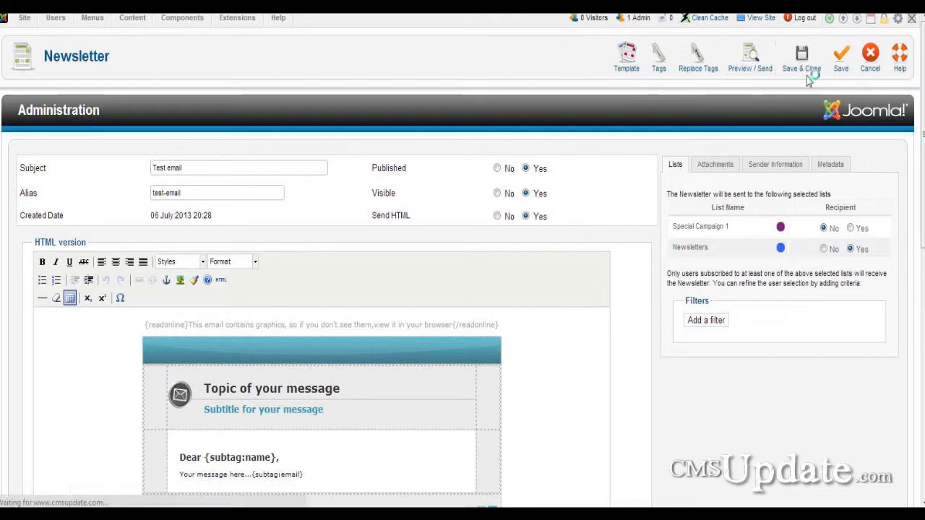
Step: Save the newsletter, check its send-date scheduling options and return to the newsletter list without scheduling it
left_click(838, 72)
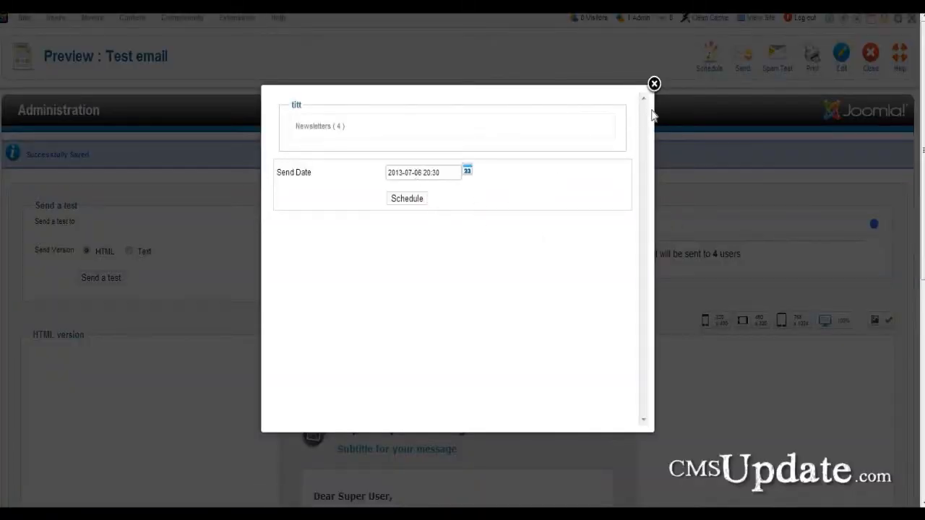
left_click(654, 85)
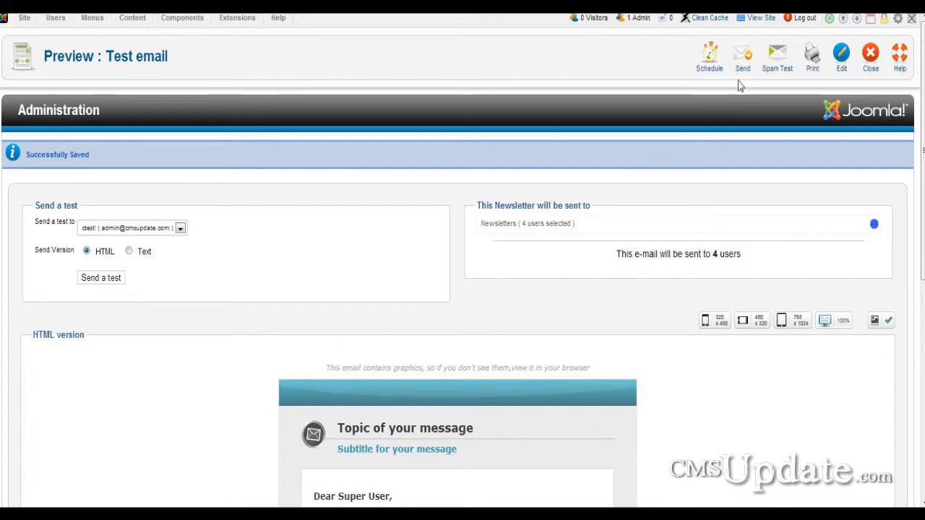
left_click(864, 72)
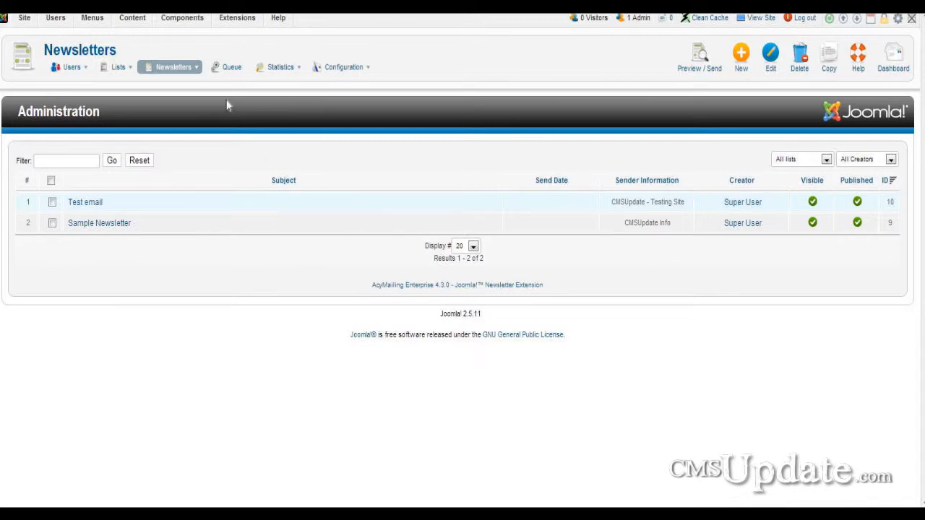
Step: Look over the Auto-Newsletters page and the Campaign page
left_click(174, 66)
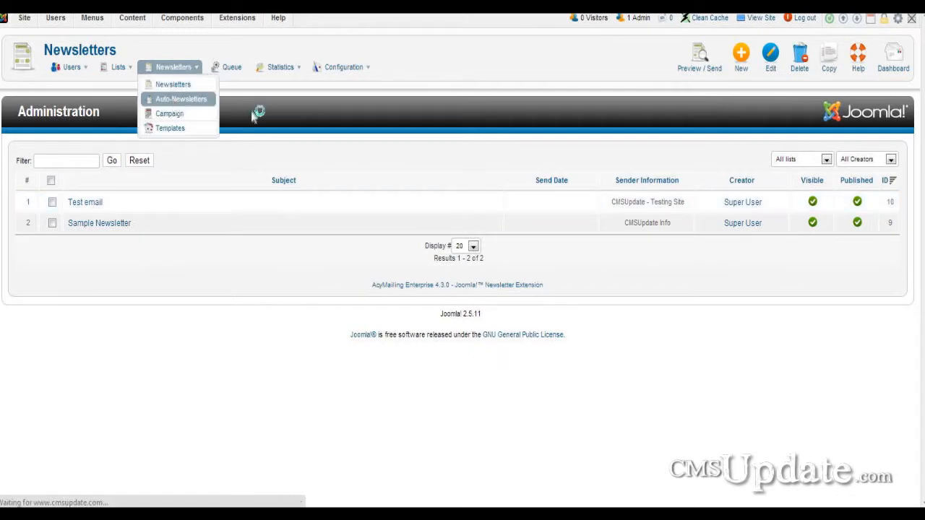
left_click(173, 97)
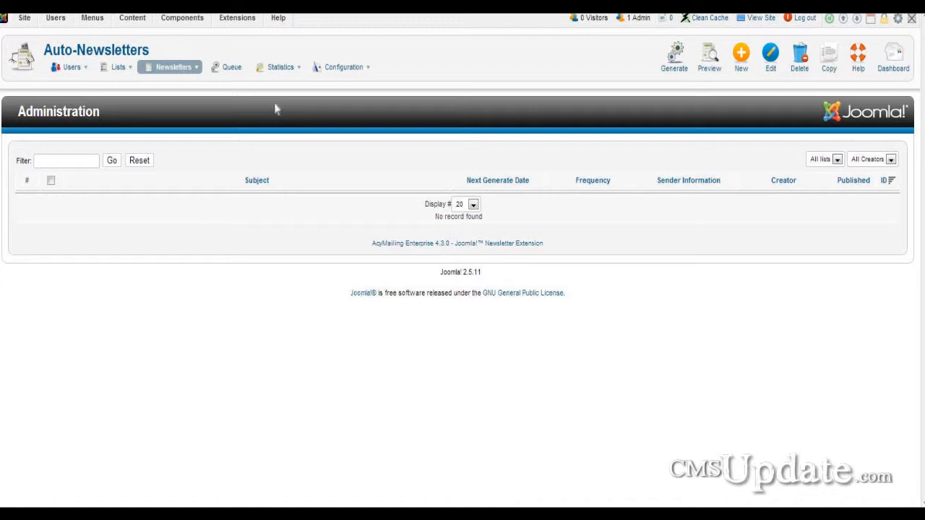
mouse_move(174, 67)
left_click(177, 113)
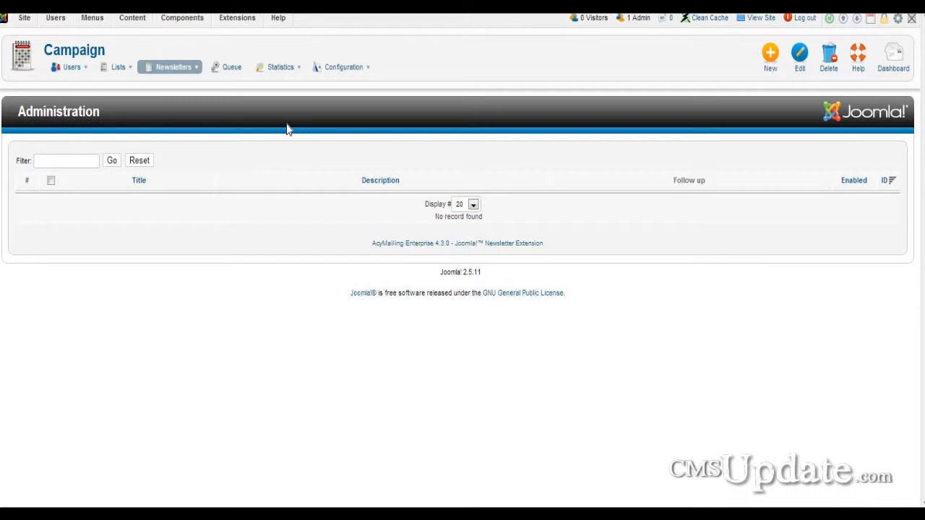
Step: Examine the title, description and list attachment settings of a new campaign and cancel it
left_click(764, 63)
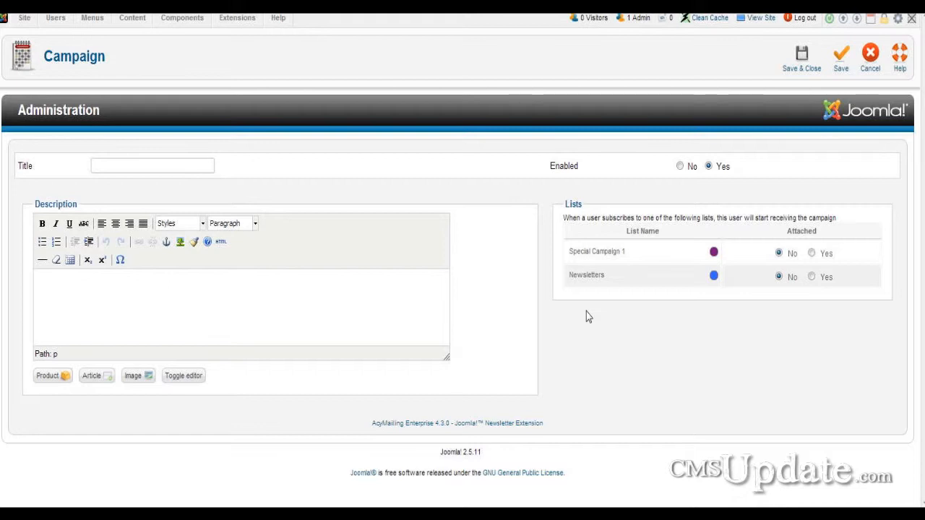
left_click(180, 160)
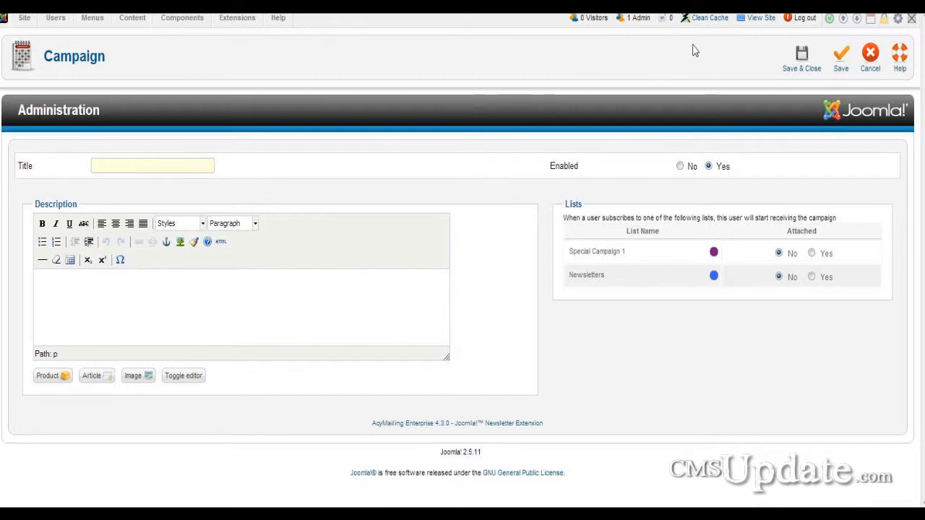
left_click(870, 53)
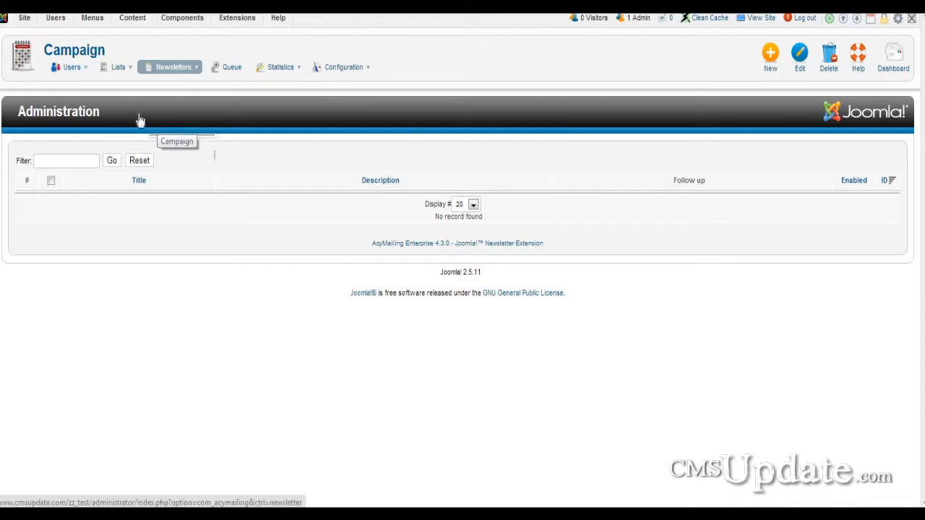
Step: Explore the mass filter page with the HikaShop Orders filter type, view the available actions and close without saving
left_click(247, 83)
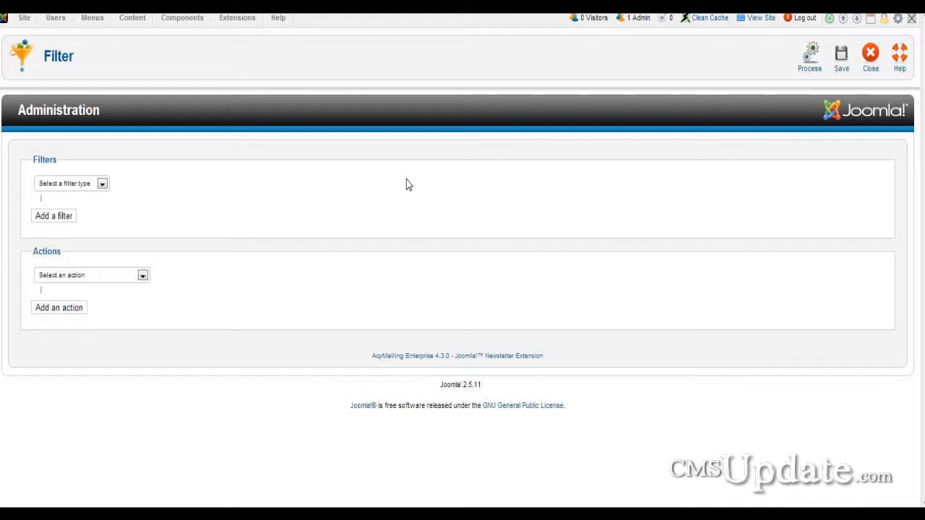
left_click(103, 187)
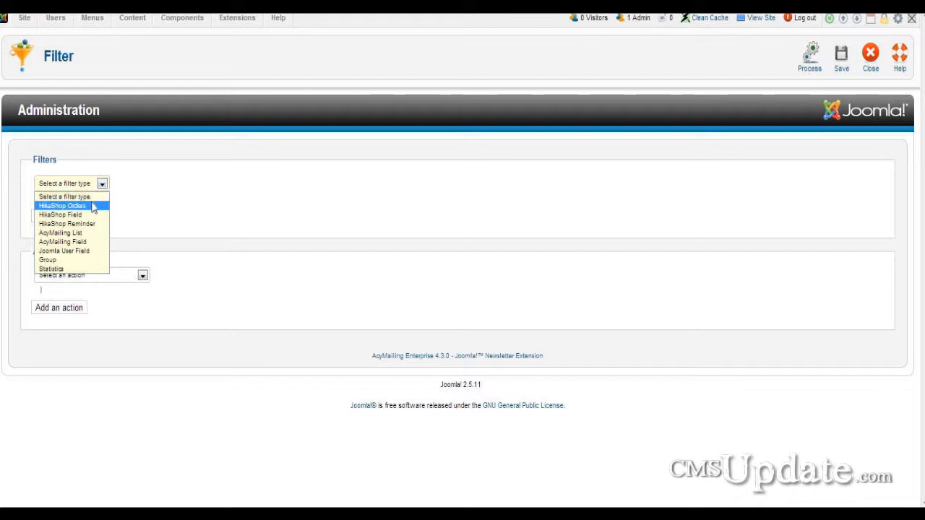
left_click(68, 206)
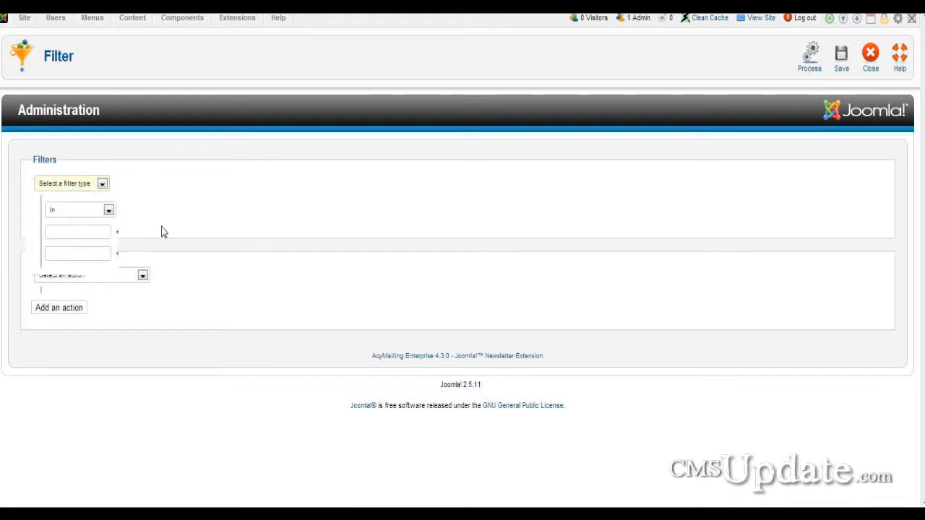
left_click(102, 184)
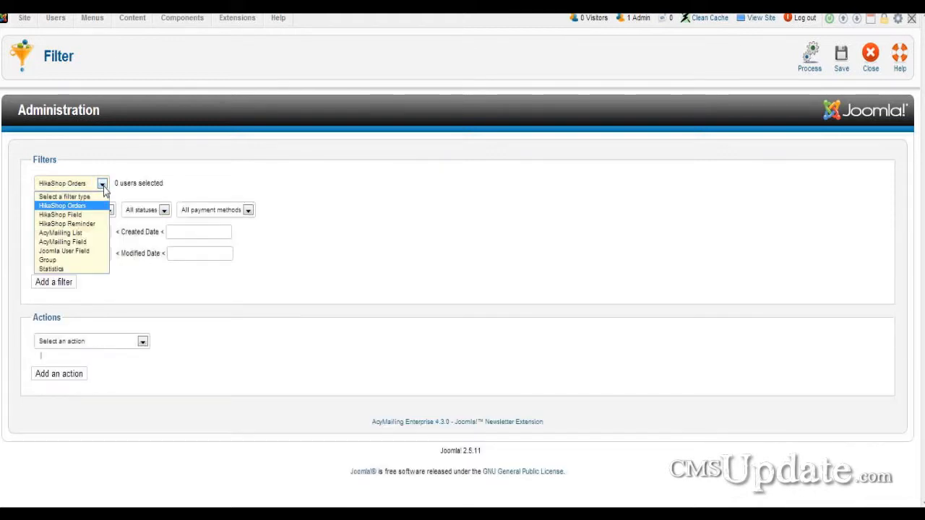
left_click(142, 341)
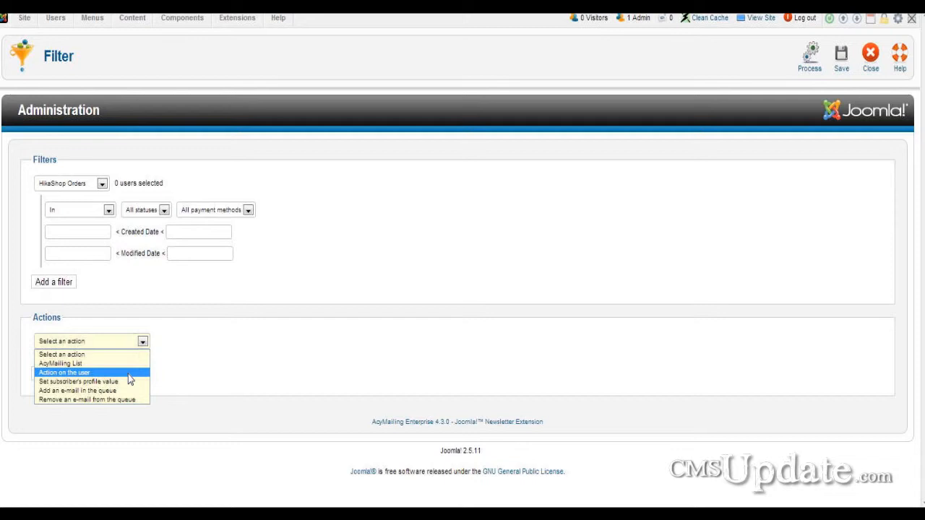
left_click(224, 294)
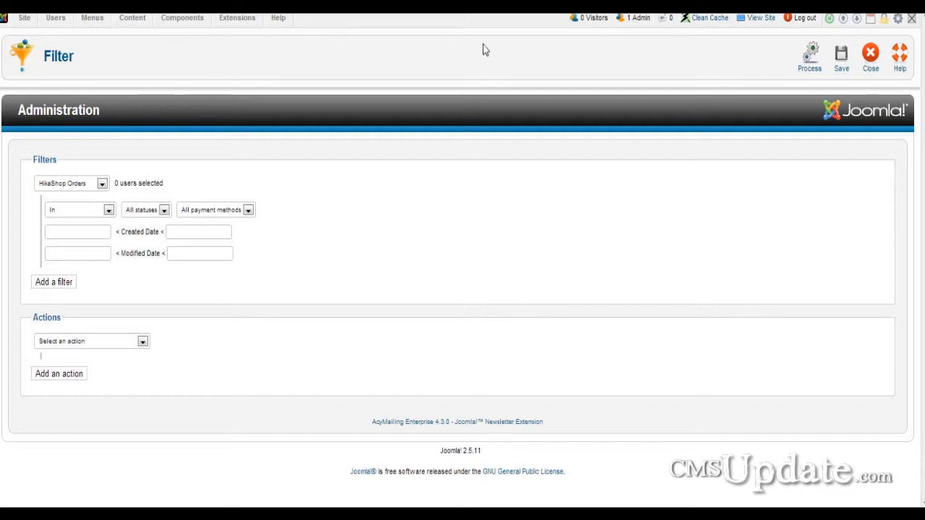
left_click(873, 65)
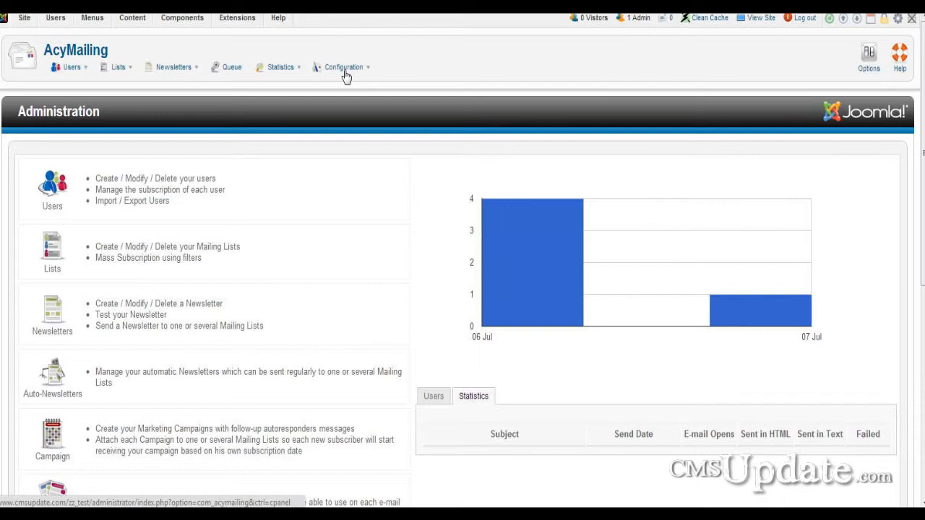
Step: Review the Mail Configuration, Queue process, Subscription and Interfaces settings in the AcyMailing configuration
left_click(345, 87)
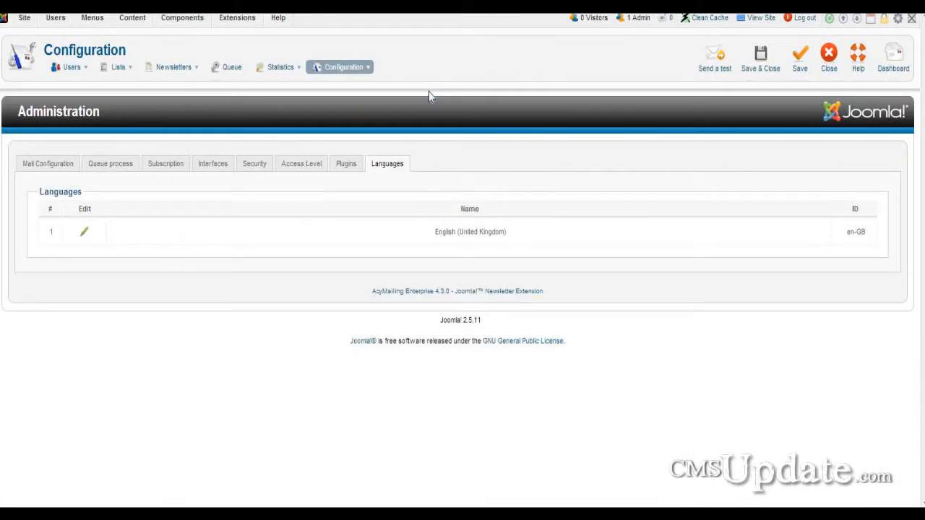
left_click(57, 173)
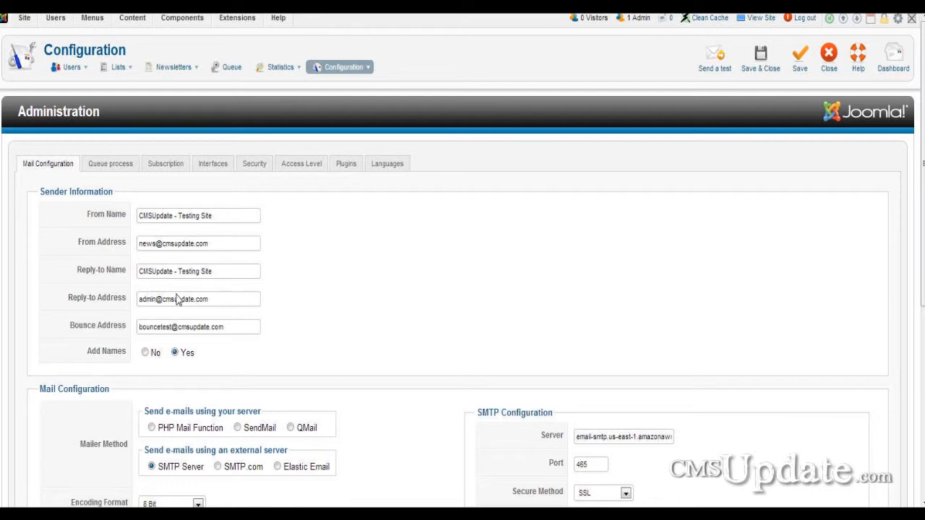
scroll(177, 300, "down", 2)
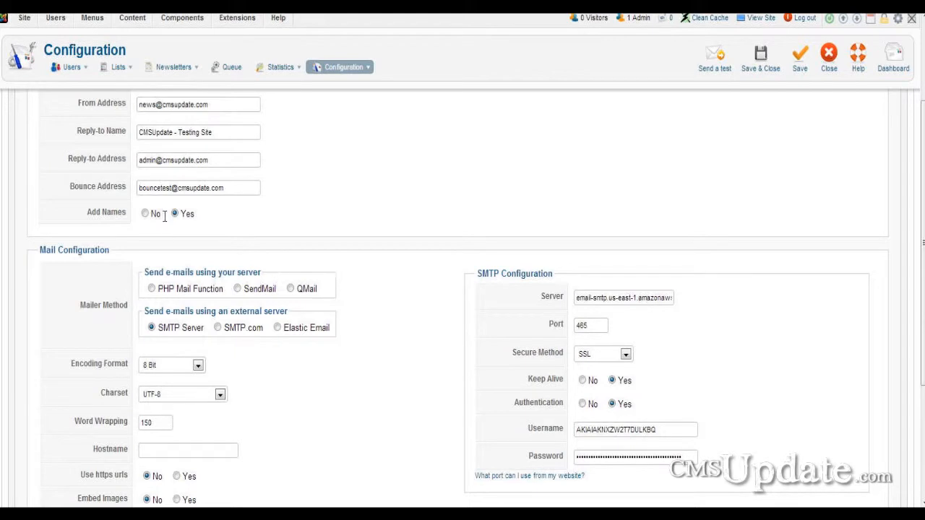
scroll(121, 181, "up", 2)
left_click(115, 165)
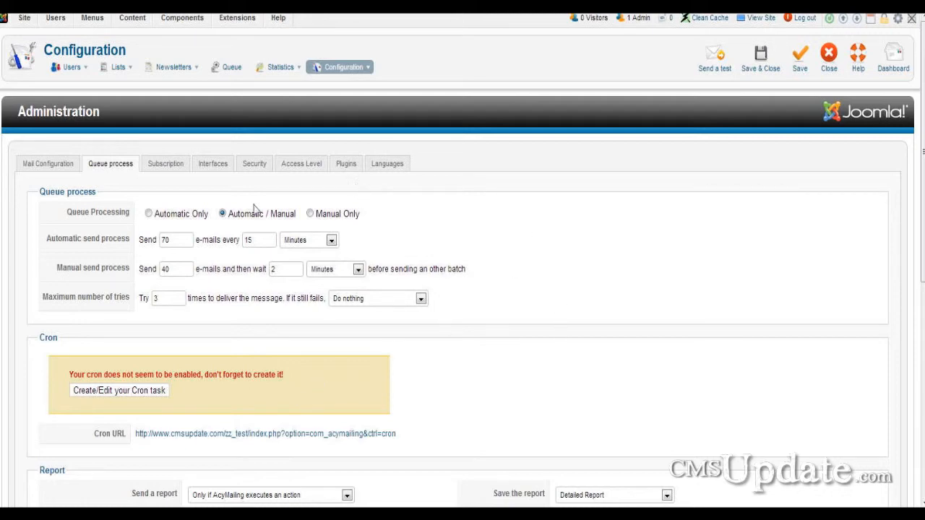
left_click(163, 171)
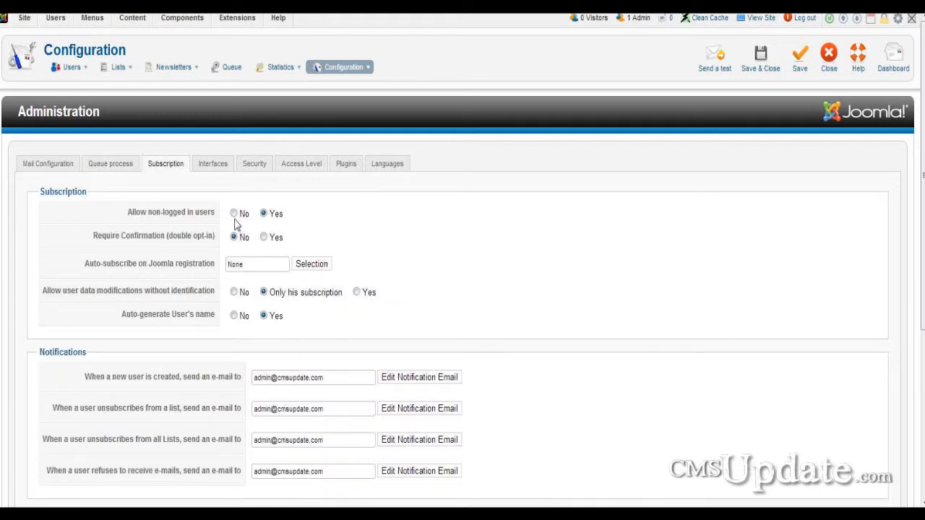
left_click(209, 166)
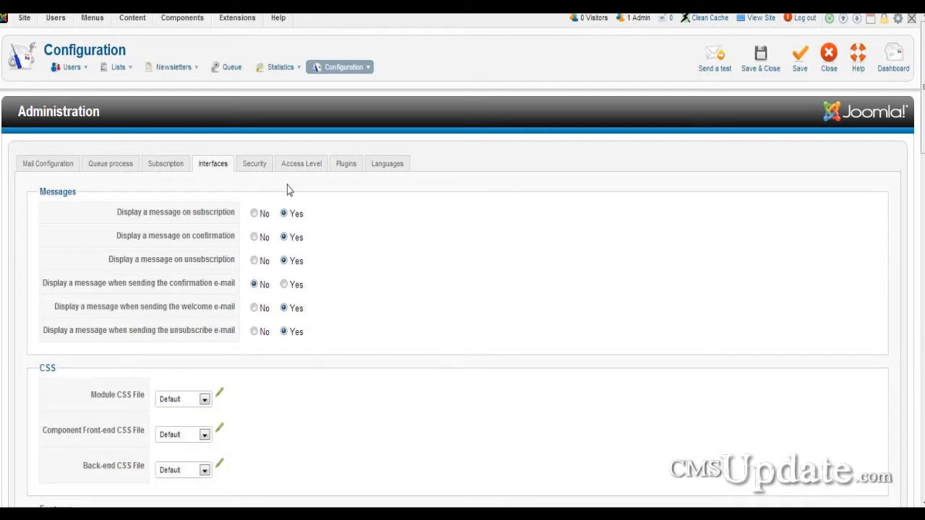
Step: Review the Security, Access Level, Plugins and Languages settings in the AcyMailing configuration
left_click(251, 166)
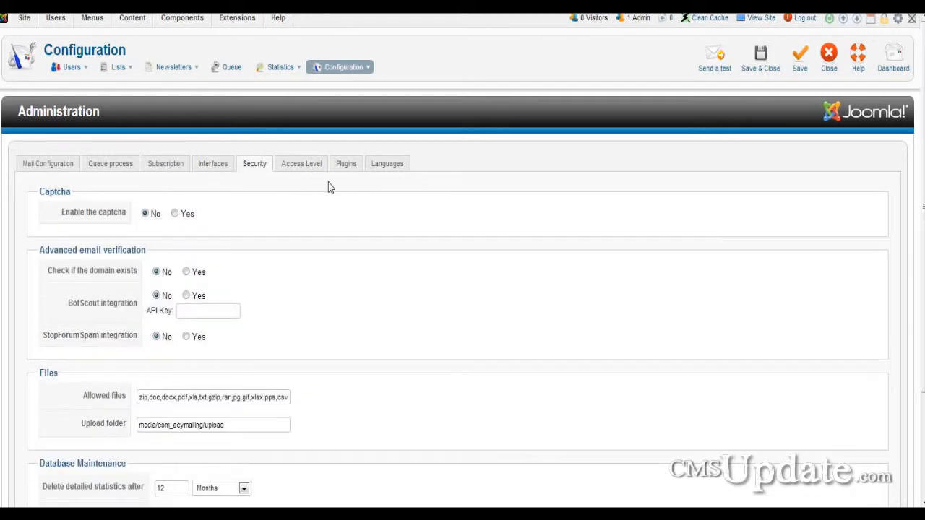
left_click(294, 171)
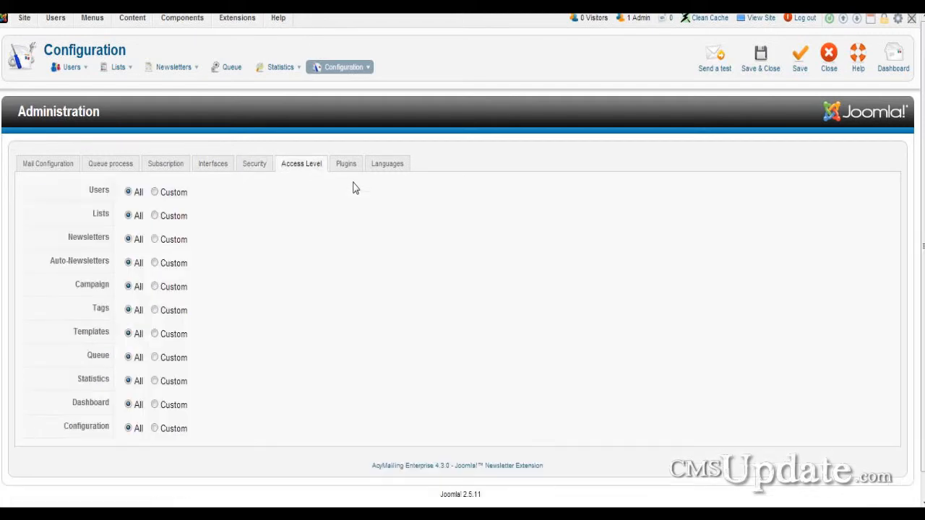
left_click(345, 166)
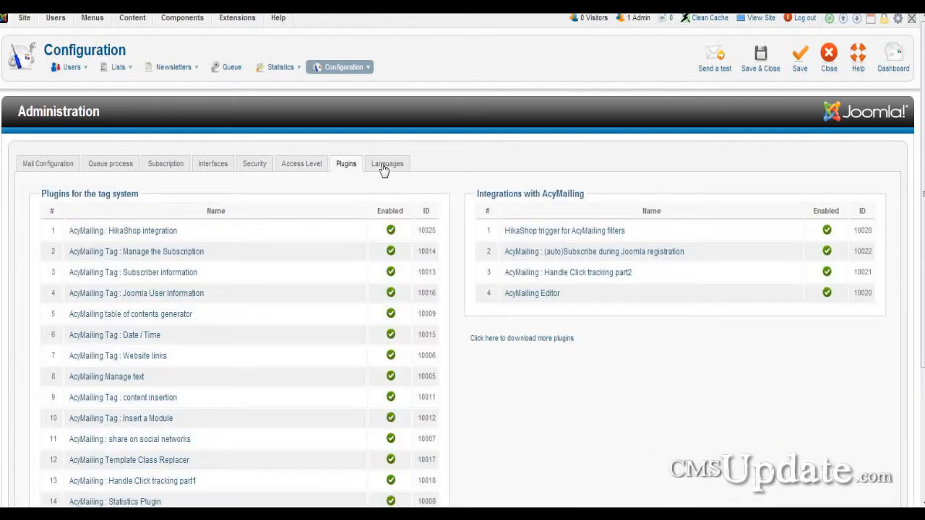
left_click(384, 169)
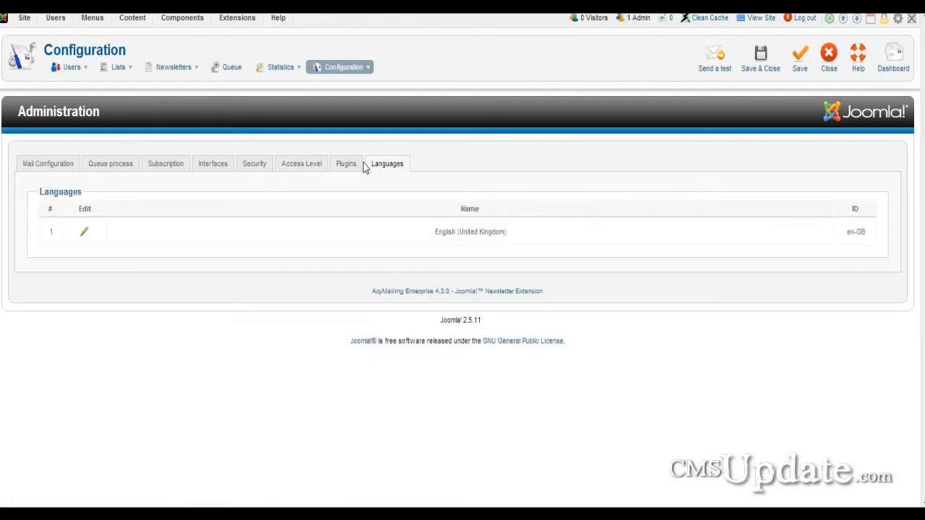
Step: Look over the Global Statistics page and return to the Mail Configuration settings
left_click(278, 82)
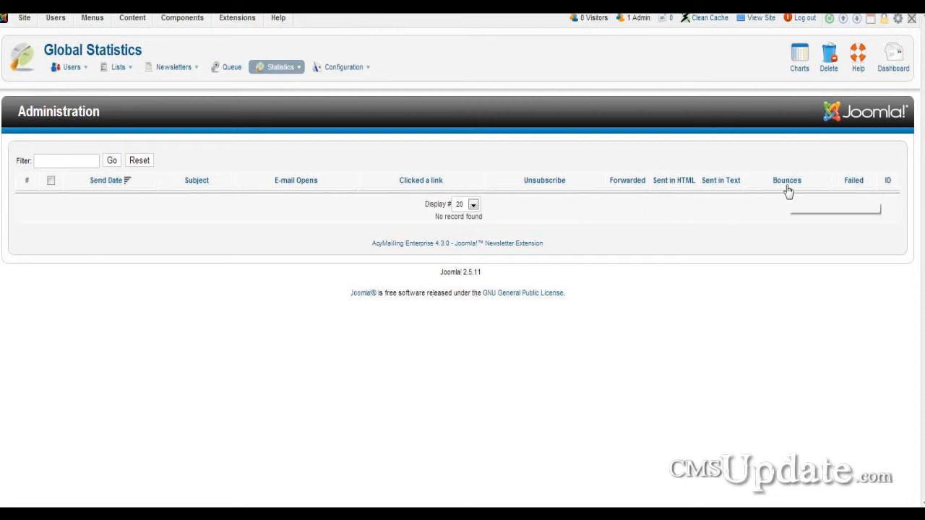
mouse_move(341, 66)
left_click(334, 84)
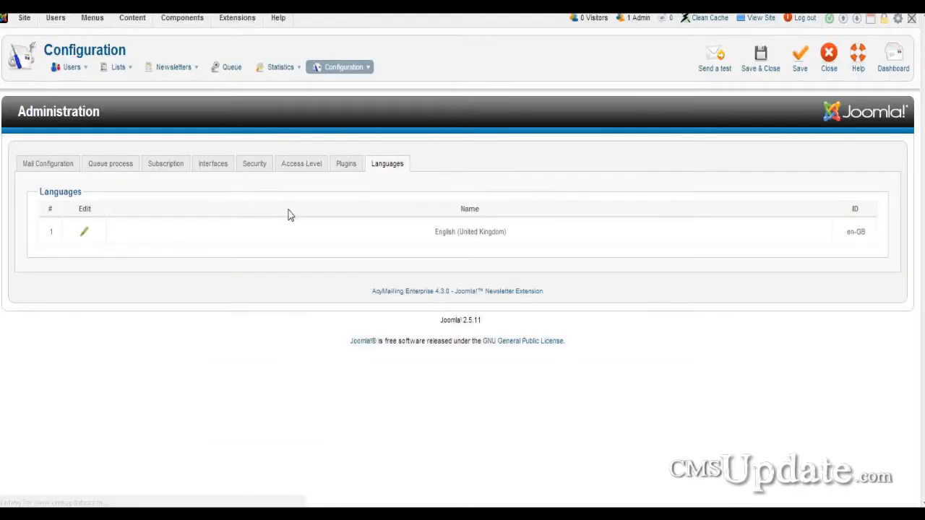
left_click(58, 165)
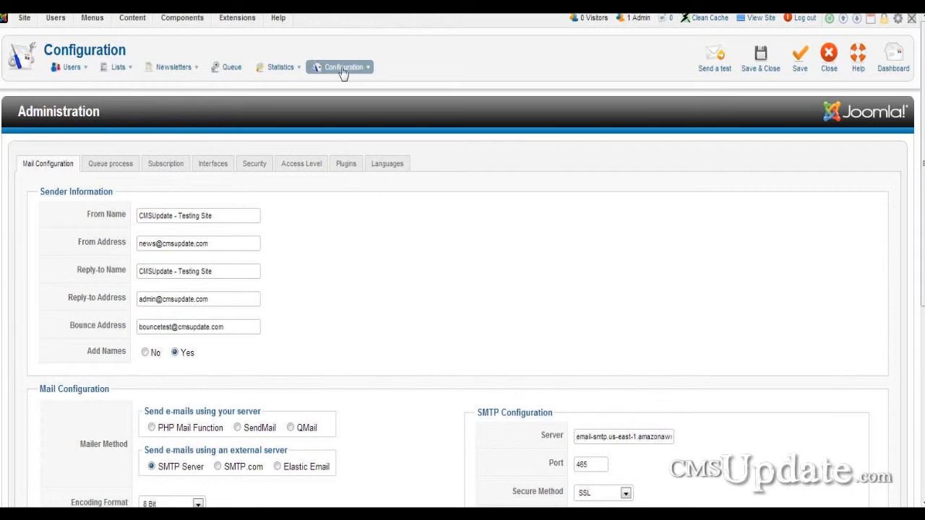
Step: Examine the Bounce Handling page, including its mailbox connection settings and the list of bounce rules
mouse_move(340, 67)
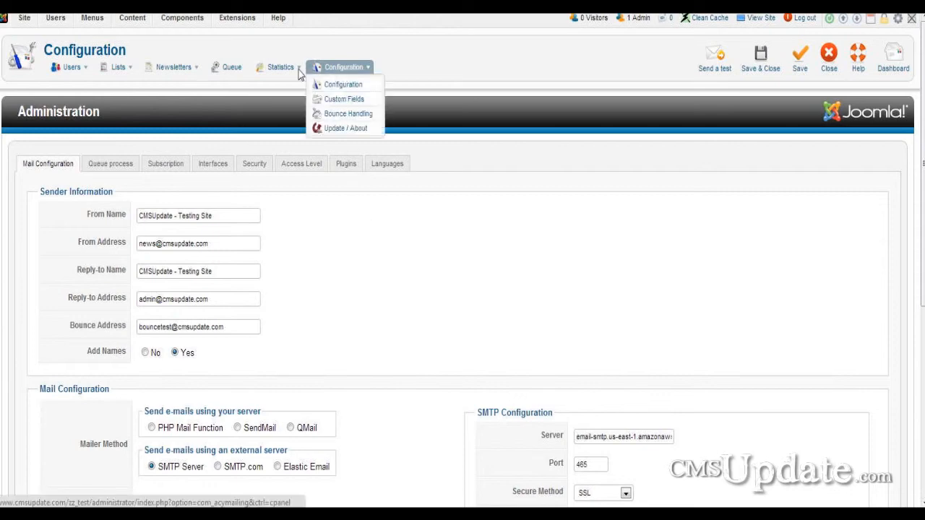
left_click(326, 115)
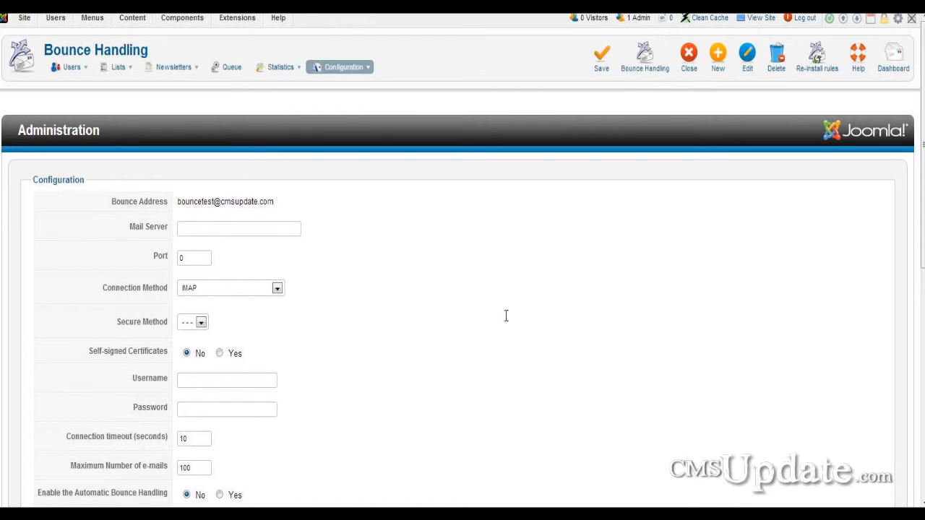
scroll(544, 283, "down", 5)
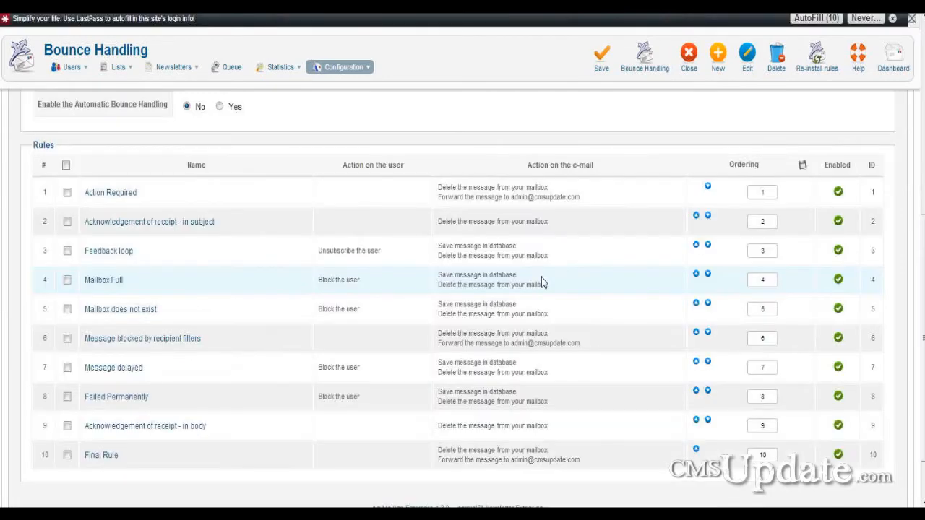